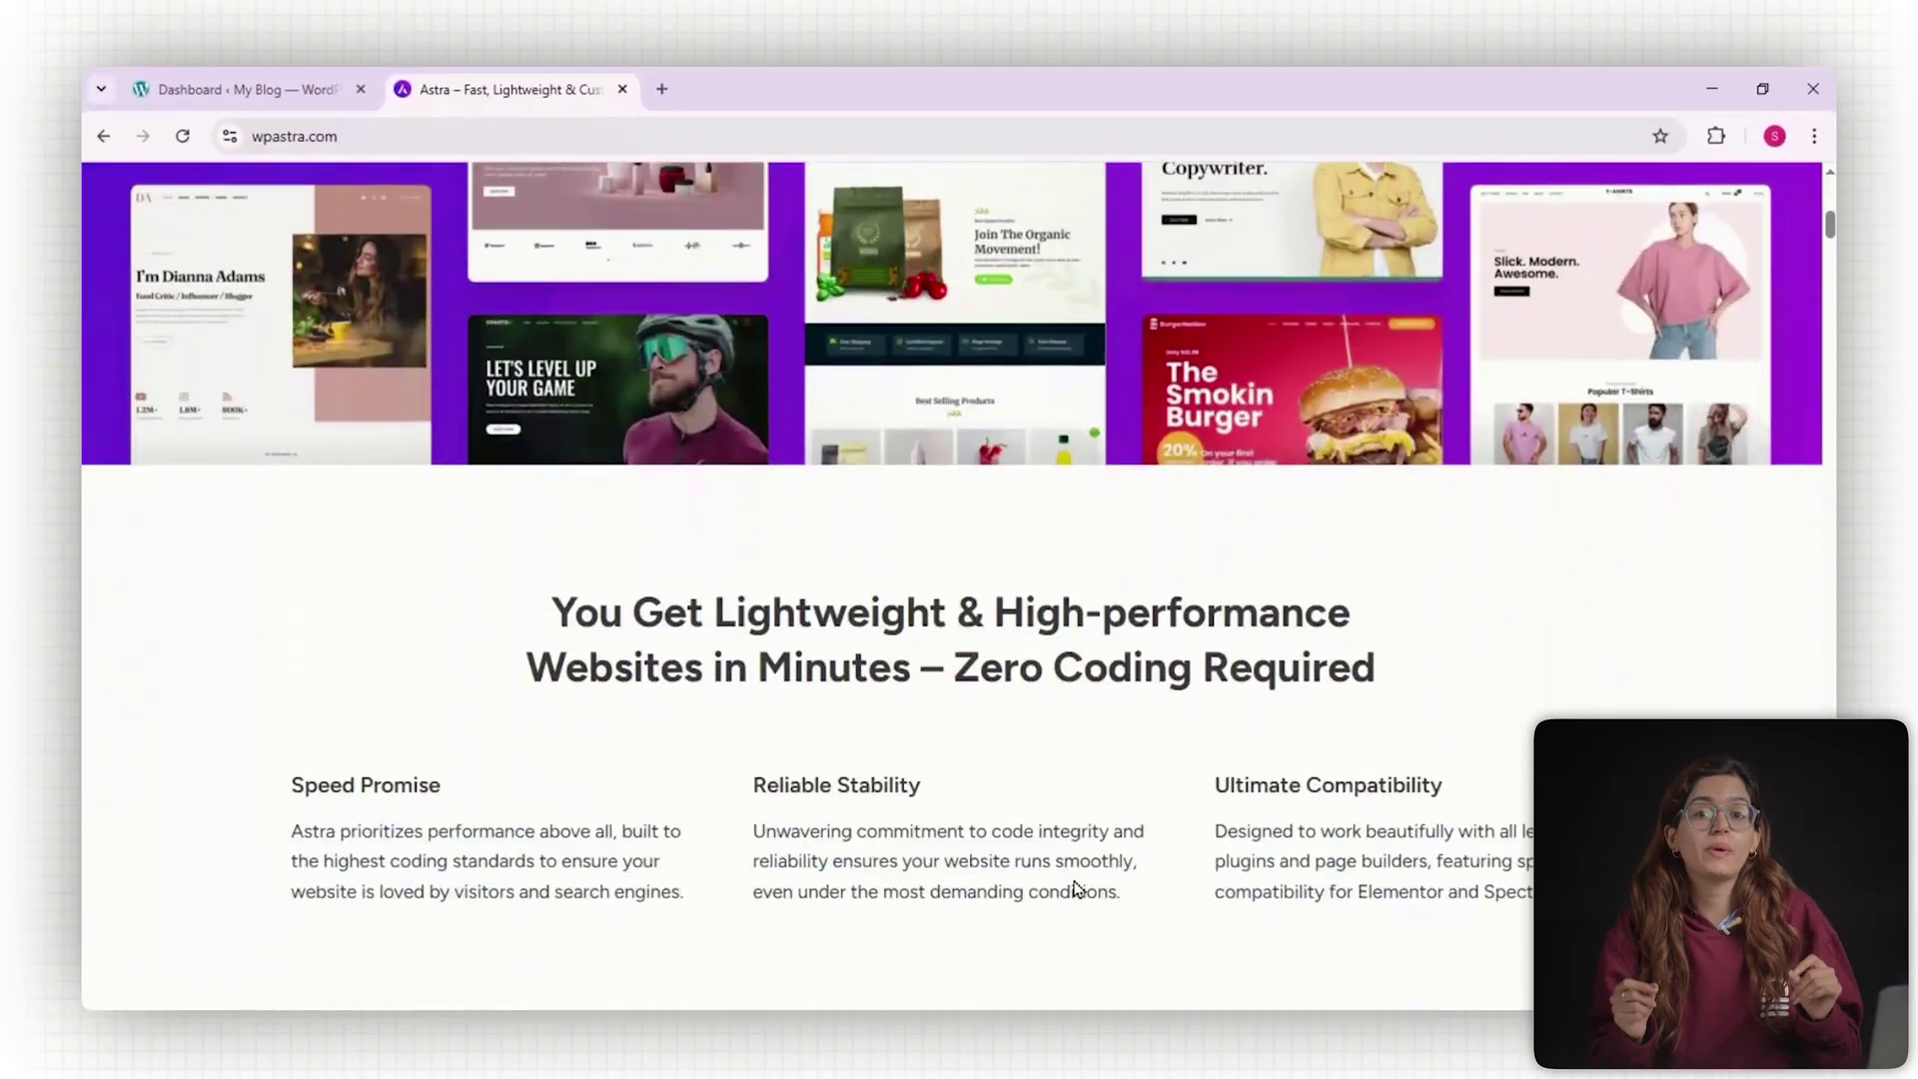
{"action": "scroll", "coordinate": [1077, 889], "scroll_direction": "down", "scroll_amount": 4}
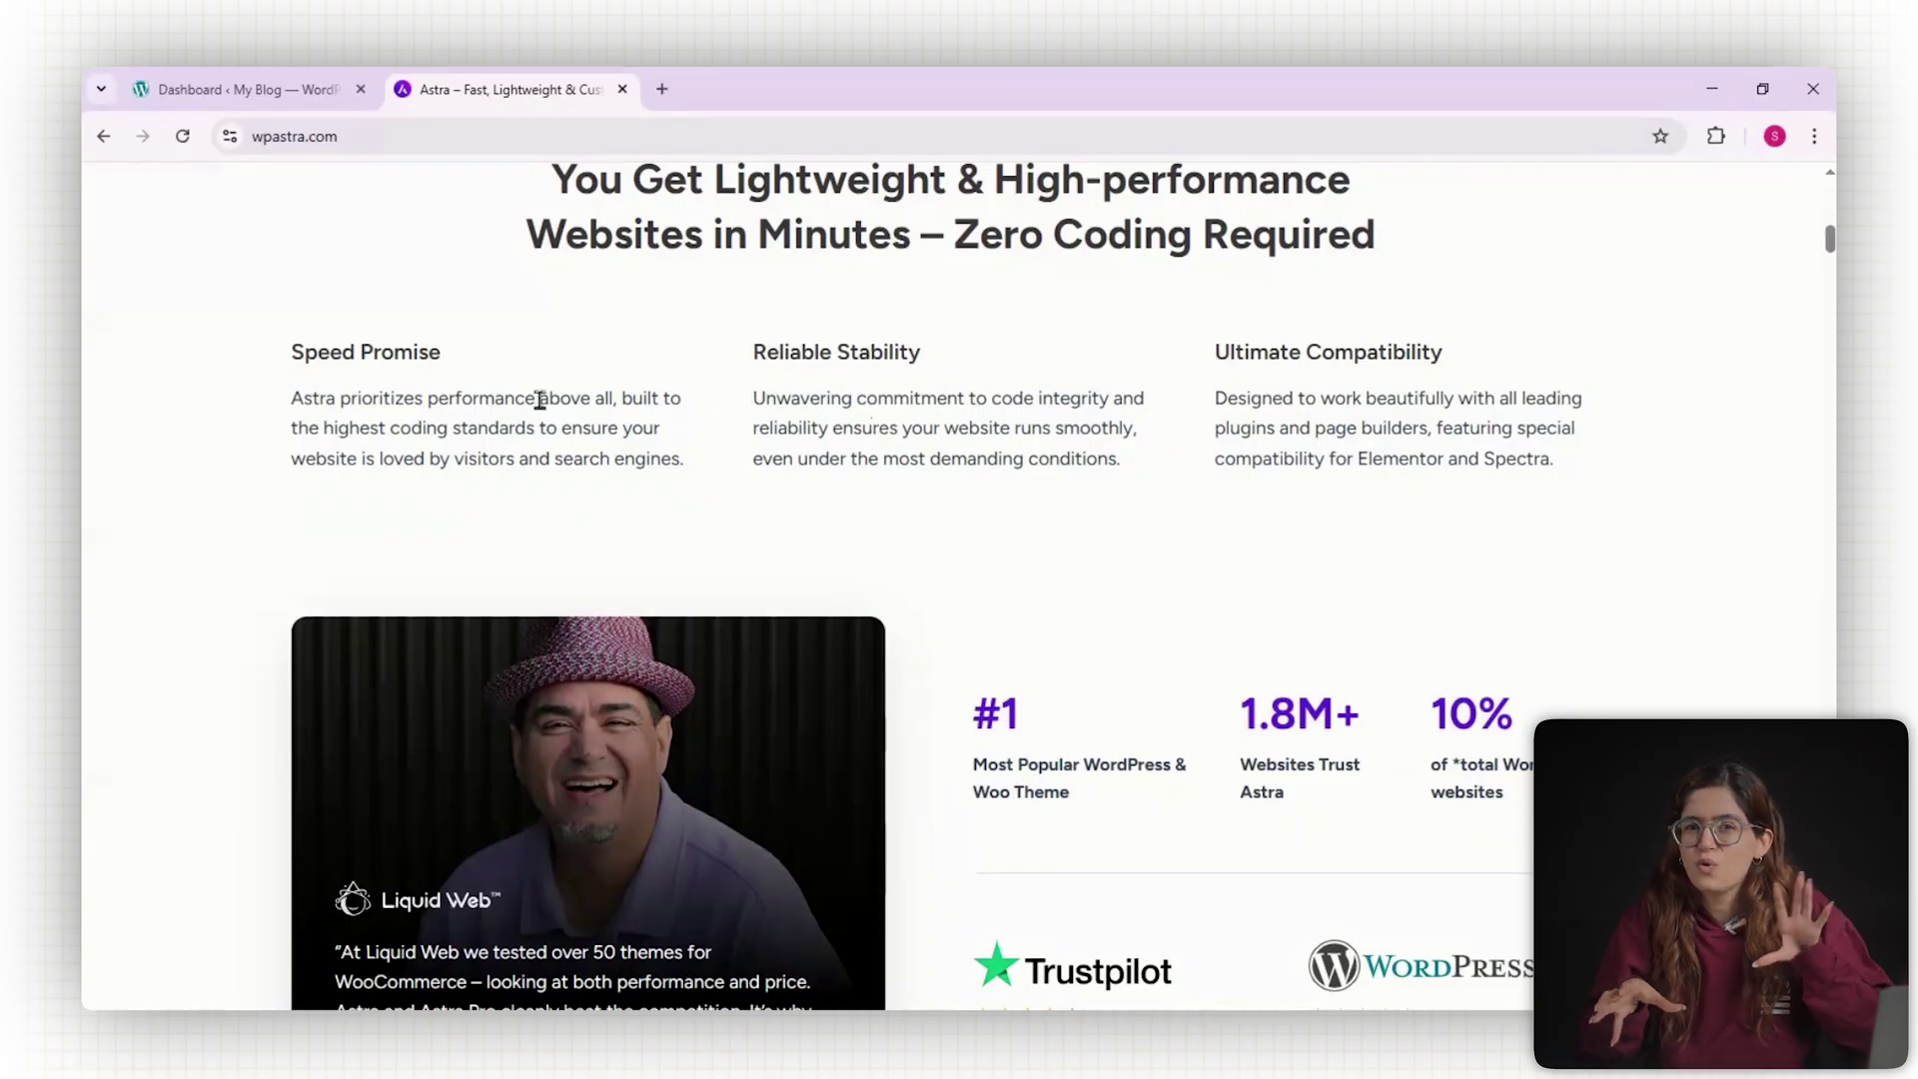
Scroll down the Astra page, clearing the highlight on the popularity tagline.
{"action": "scroll", "coordinate": [926, 549], "scroll_direction": "down", "scroll_amount": 2}
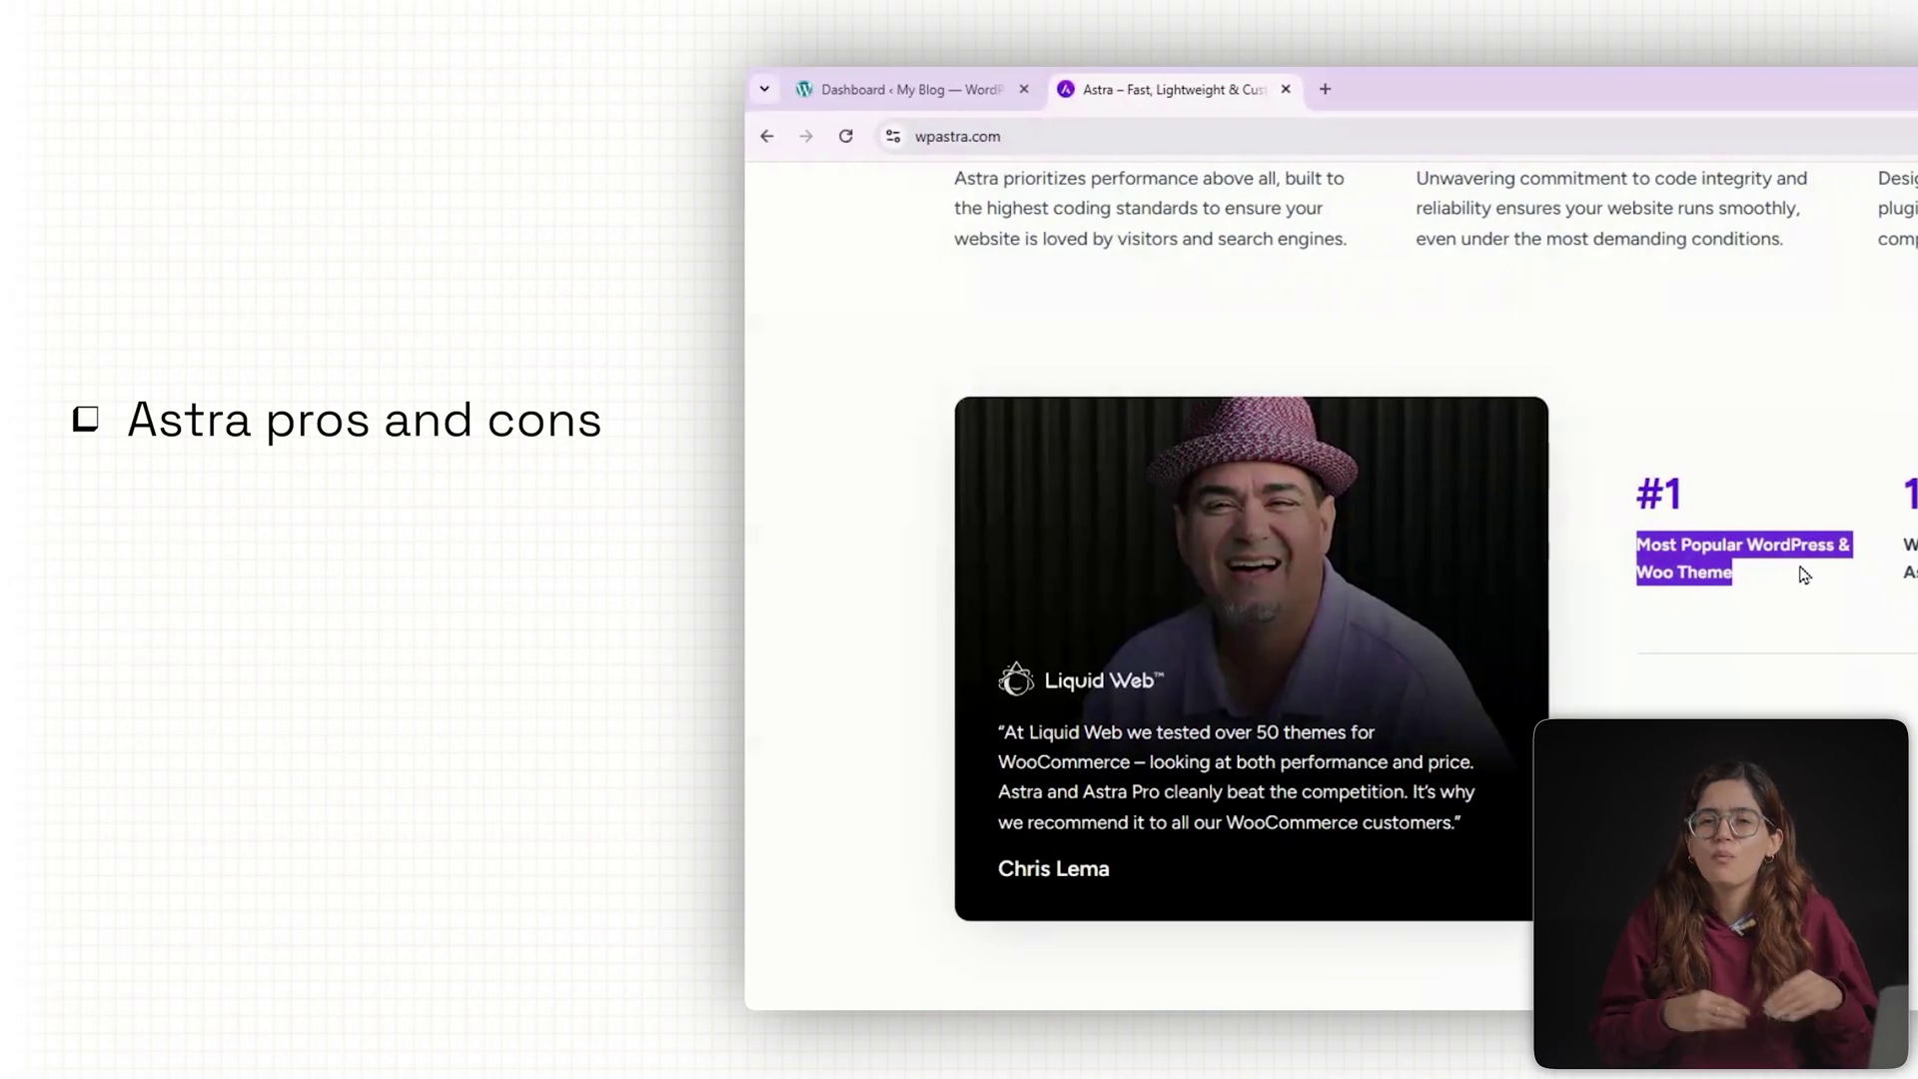
{"action": "left_click", "coordinate": [1803, 569]}
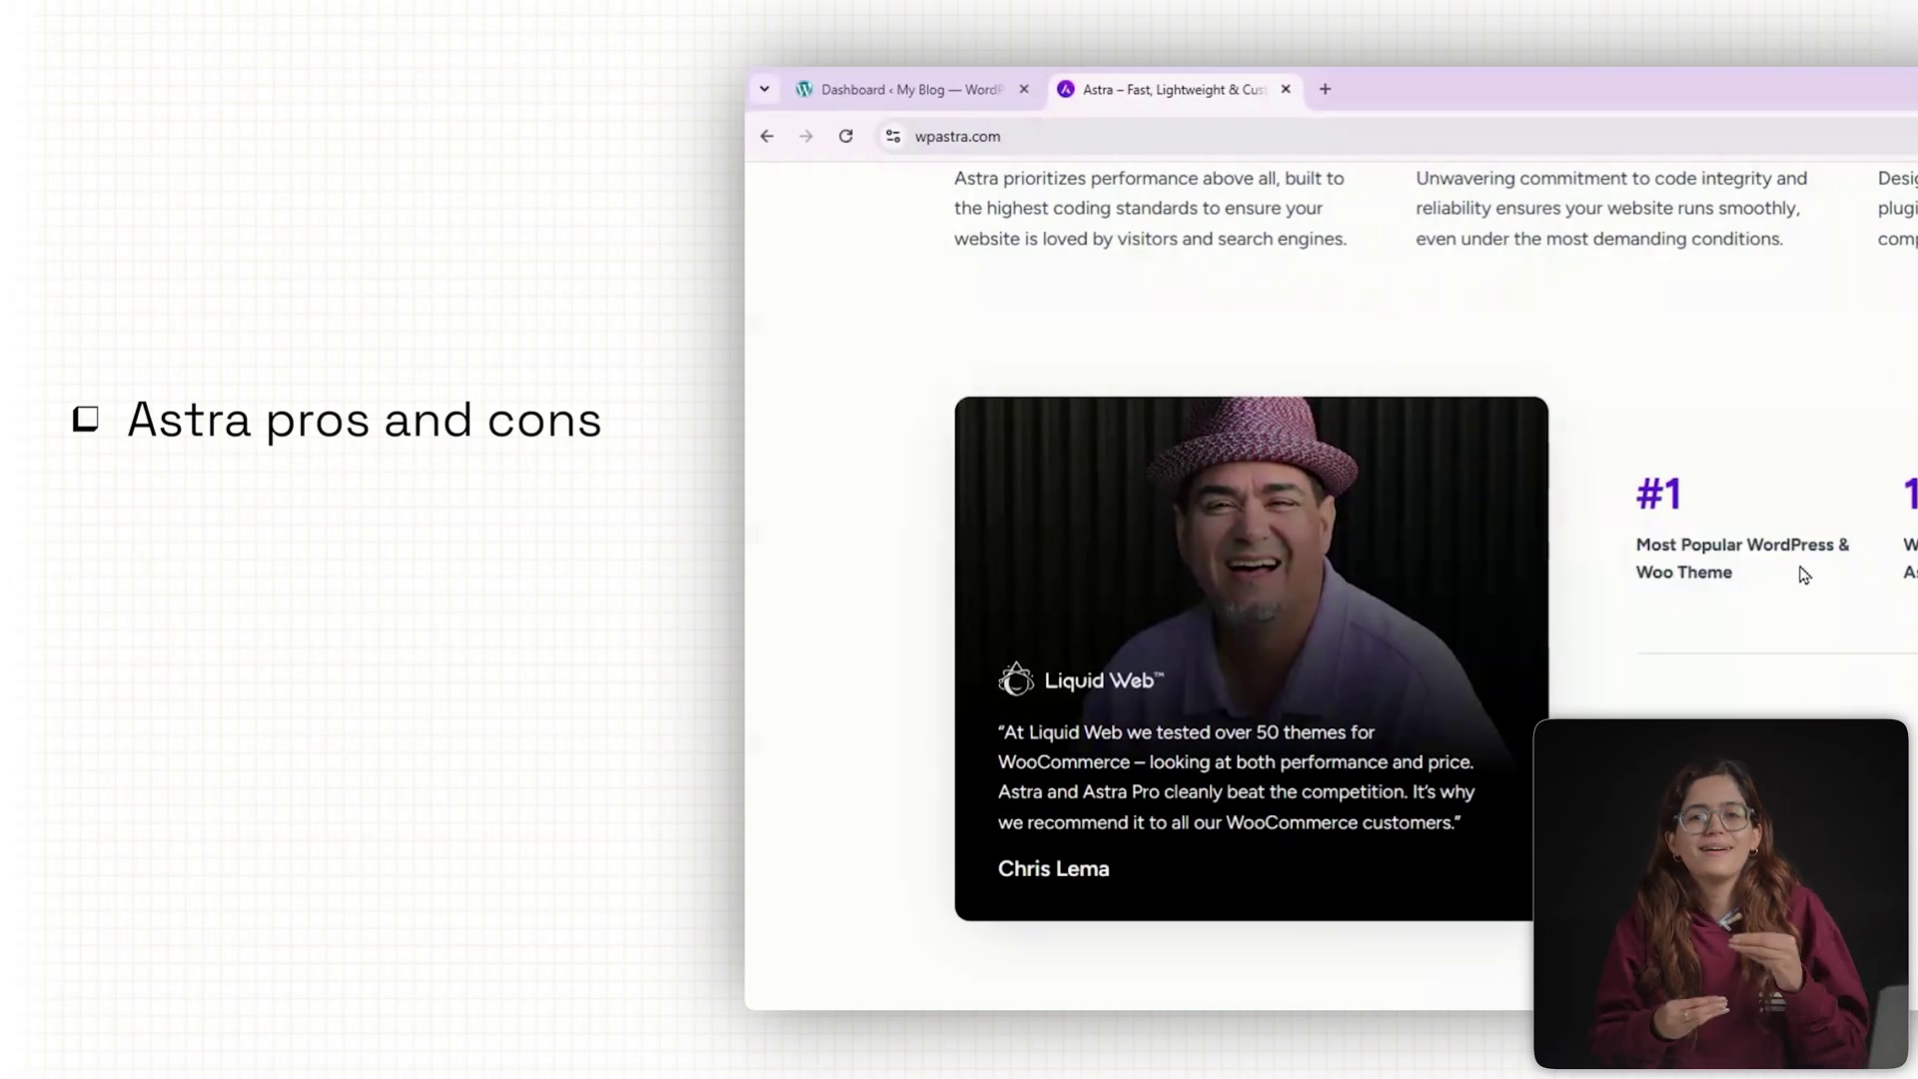
{"action": "scroll", "coordinate": [1872, 603], "scroll_direction": "down", "scroll_amount": 8}
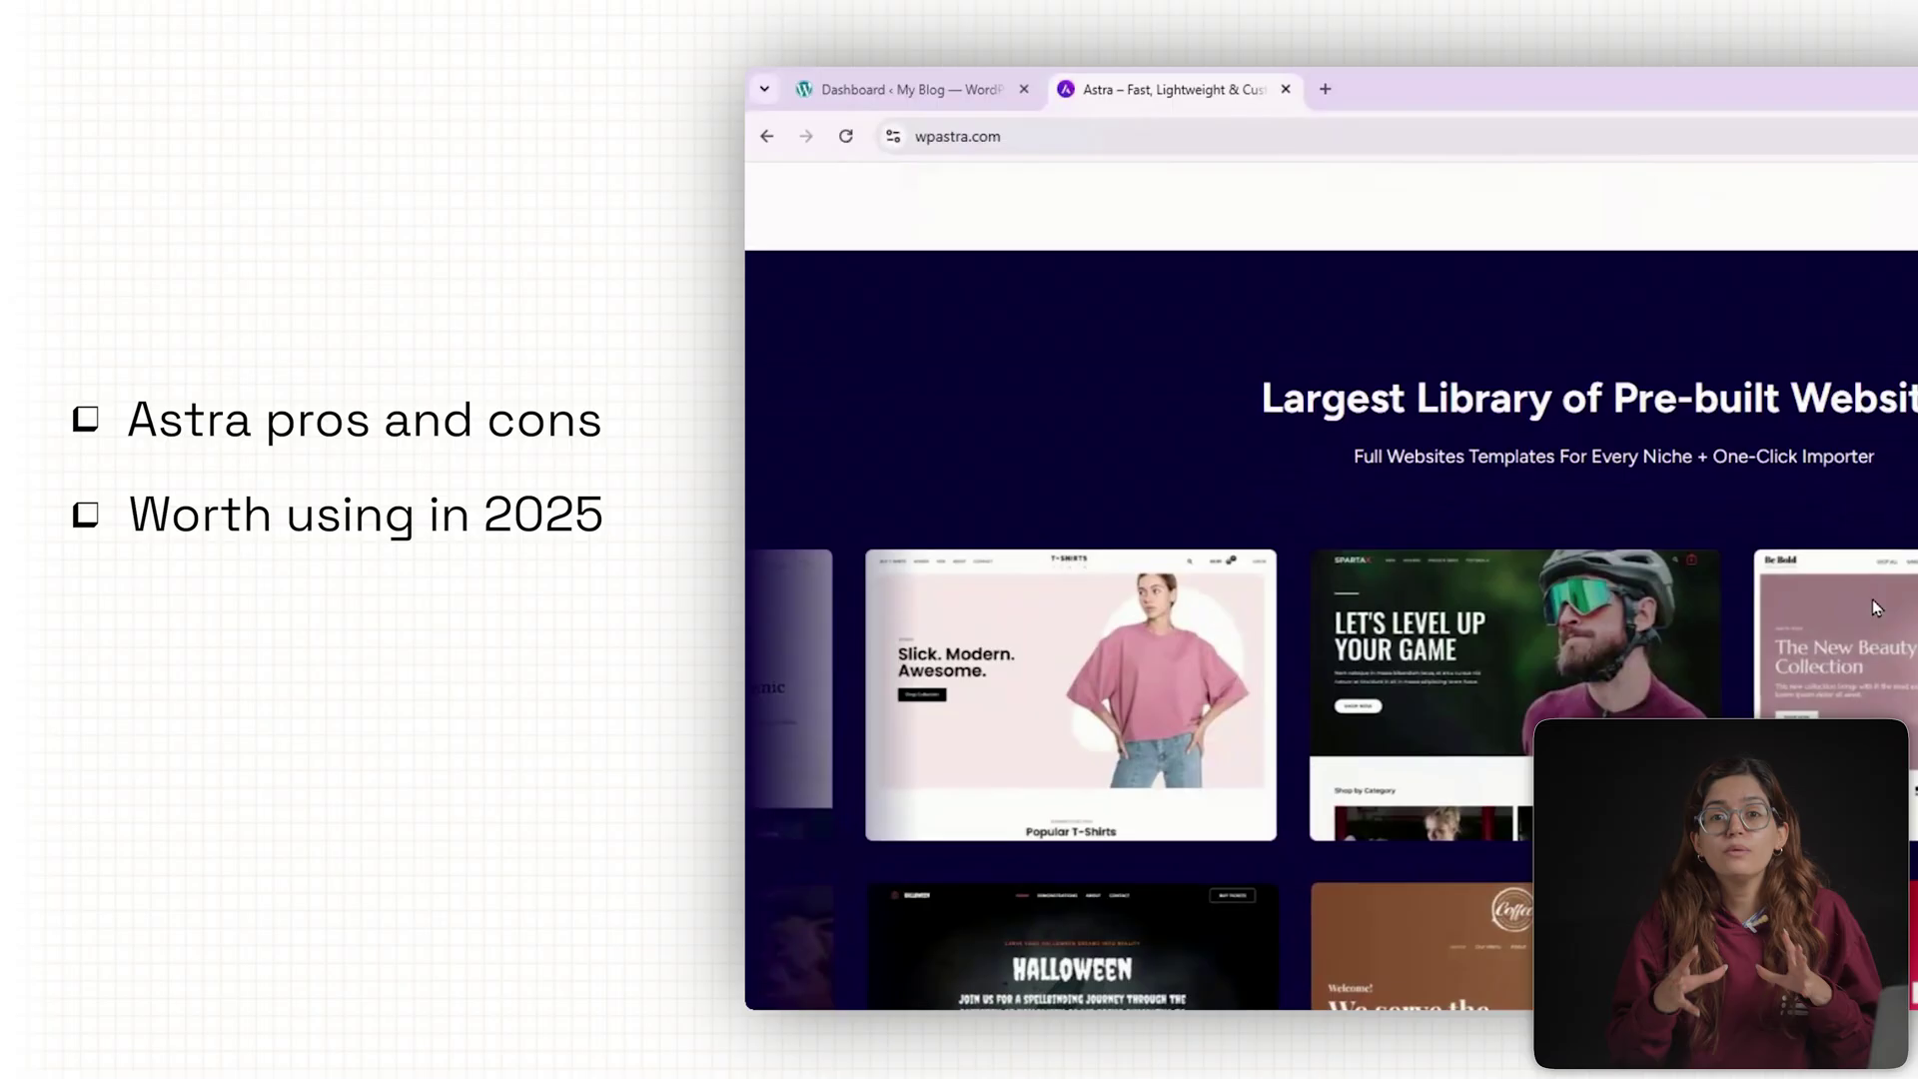
{"action": "scroll", "coordinate": [1875, 607], "scroll_direction": "down", "scroll_amount": 2}
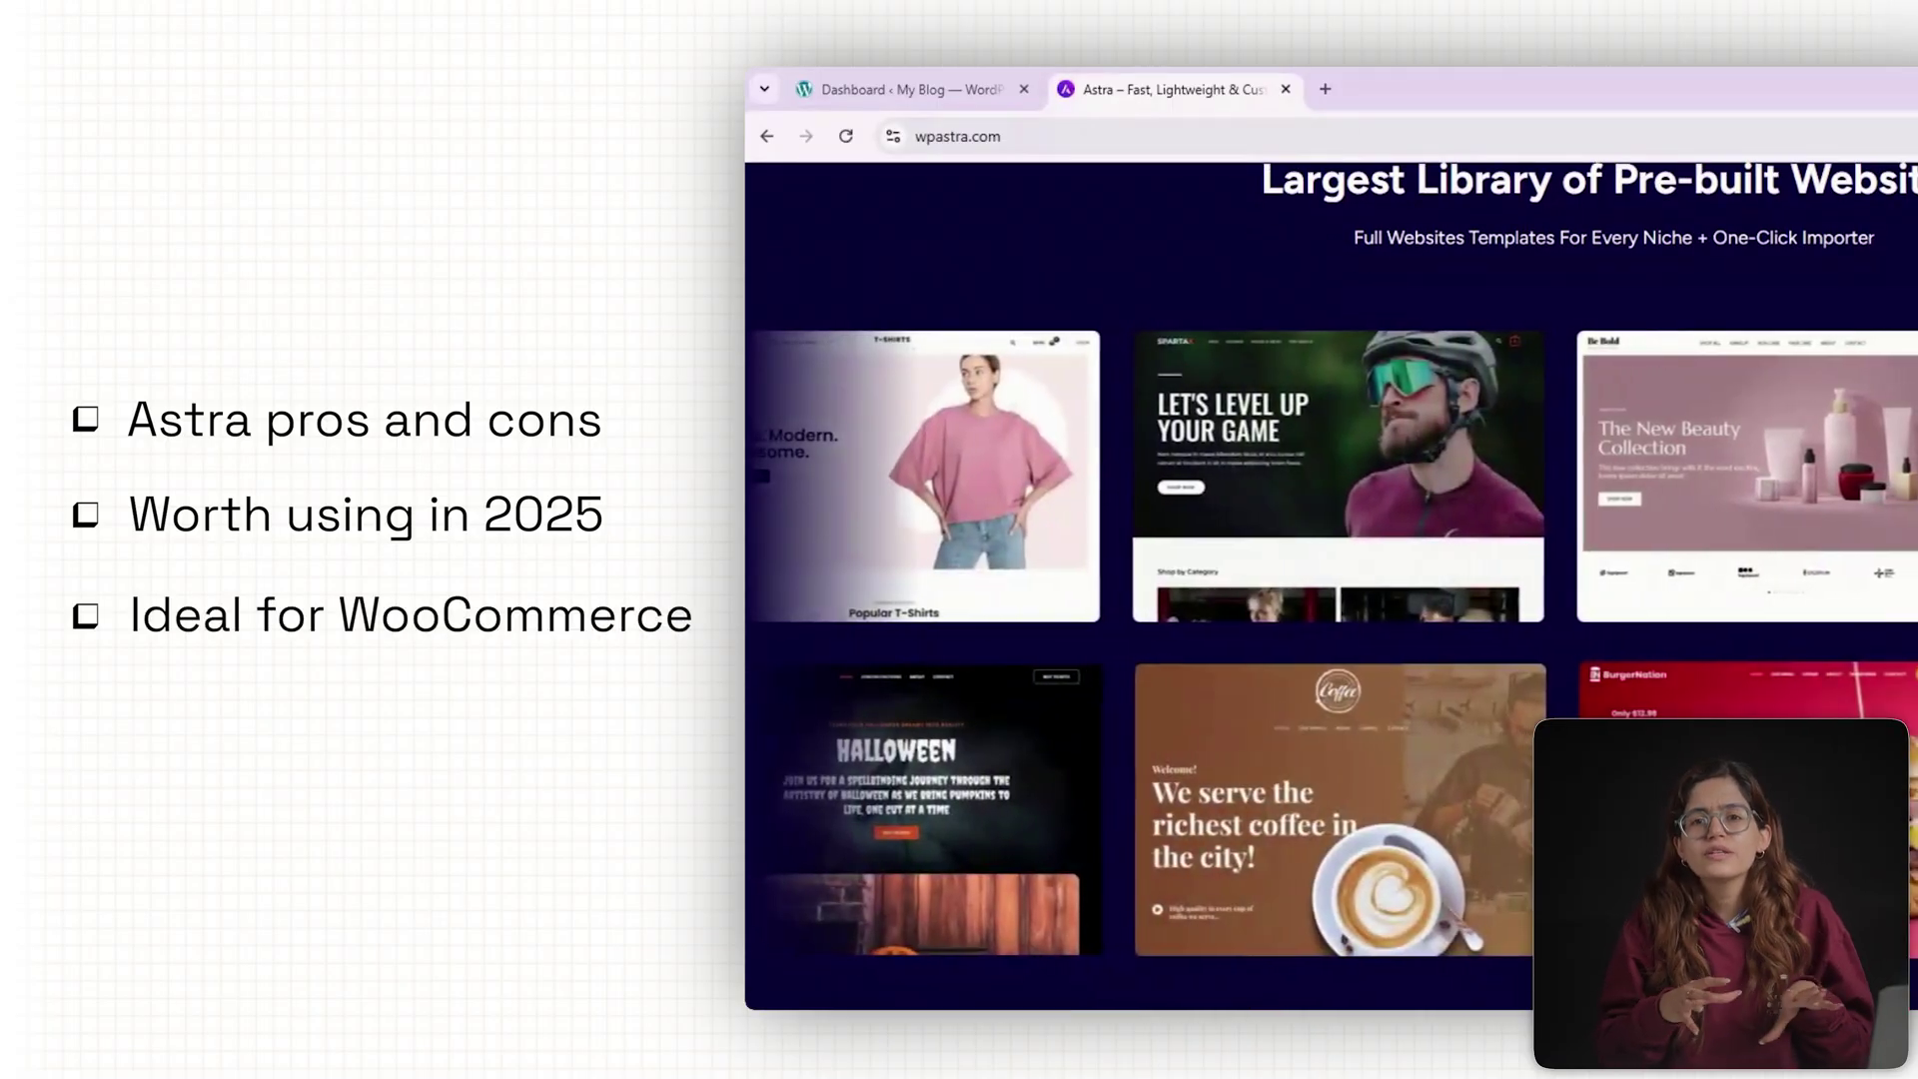
{"action": "scroll", "coordinate": [1332, 585], "scroll_direction": "down", "scroll_amount": 2}
{"action": "scroll", "coordinate": [1585, 679], "scroll_direction": "down", "scroll_amount": 1}
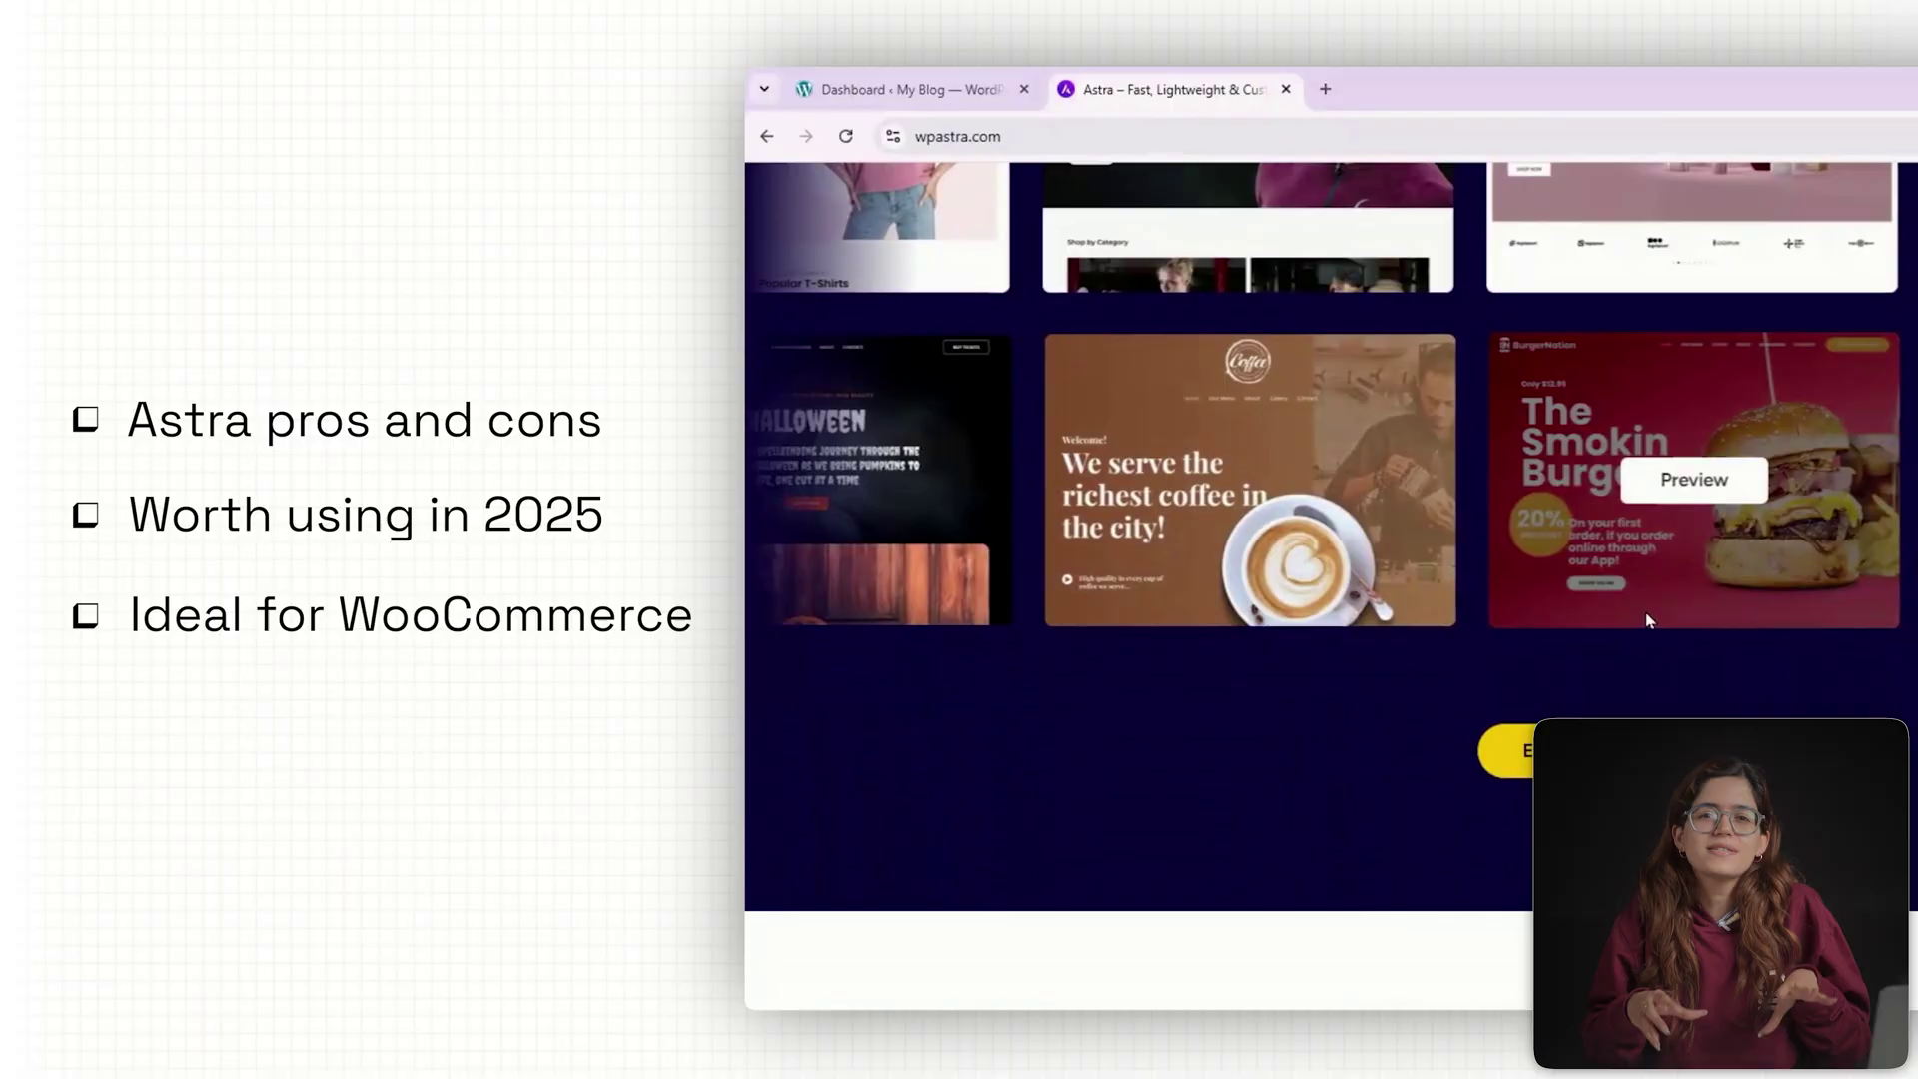
Open the full website templates library in a new tab, filtered to Dentist & Dental.
{"action": "left_click", "coordinate": [1599, 754]}
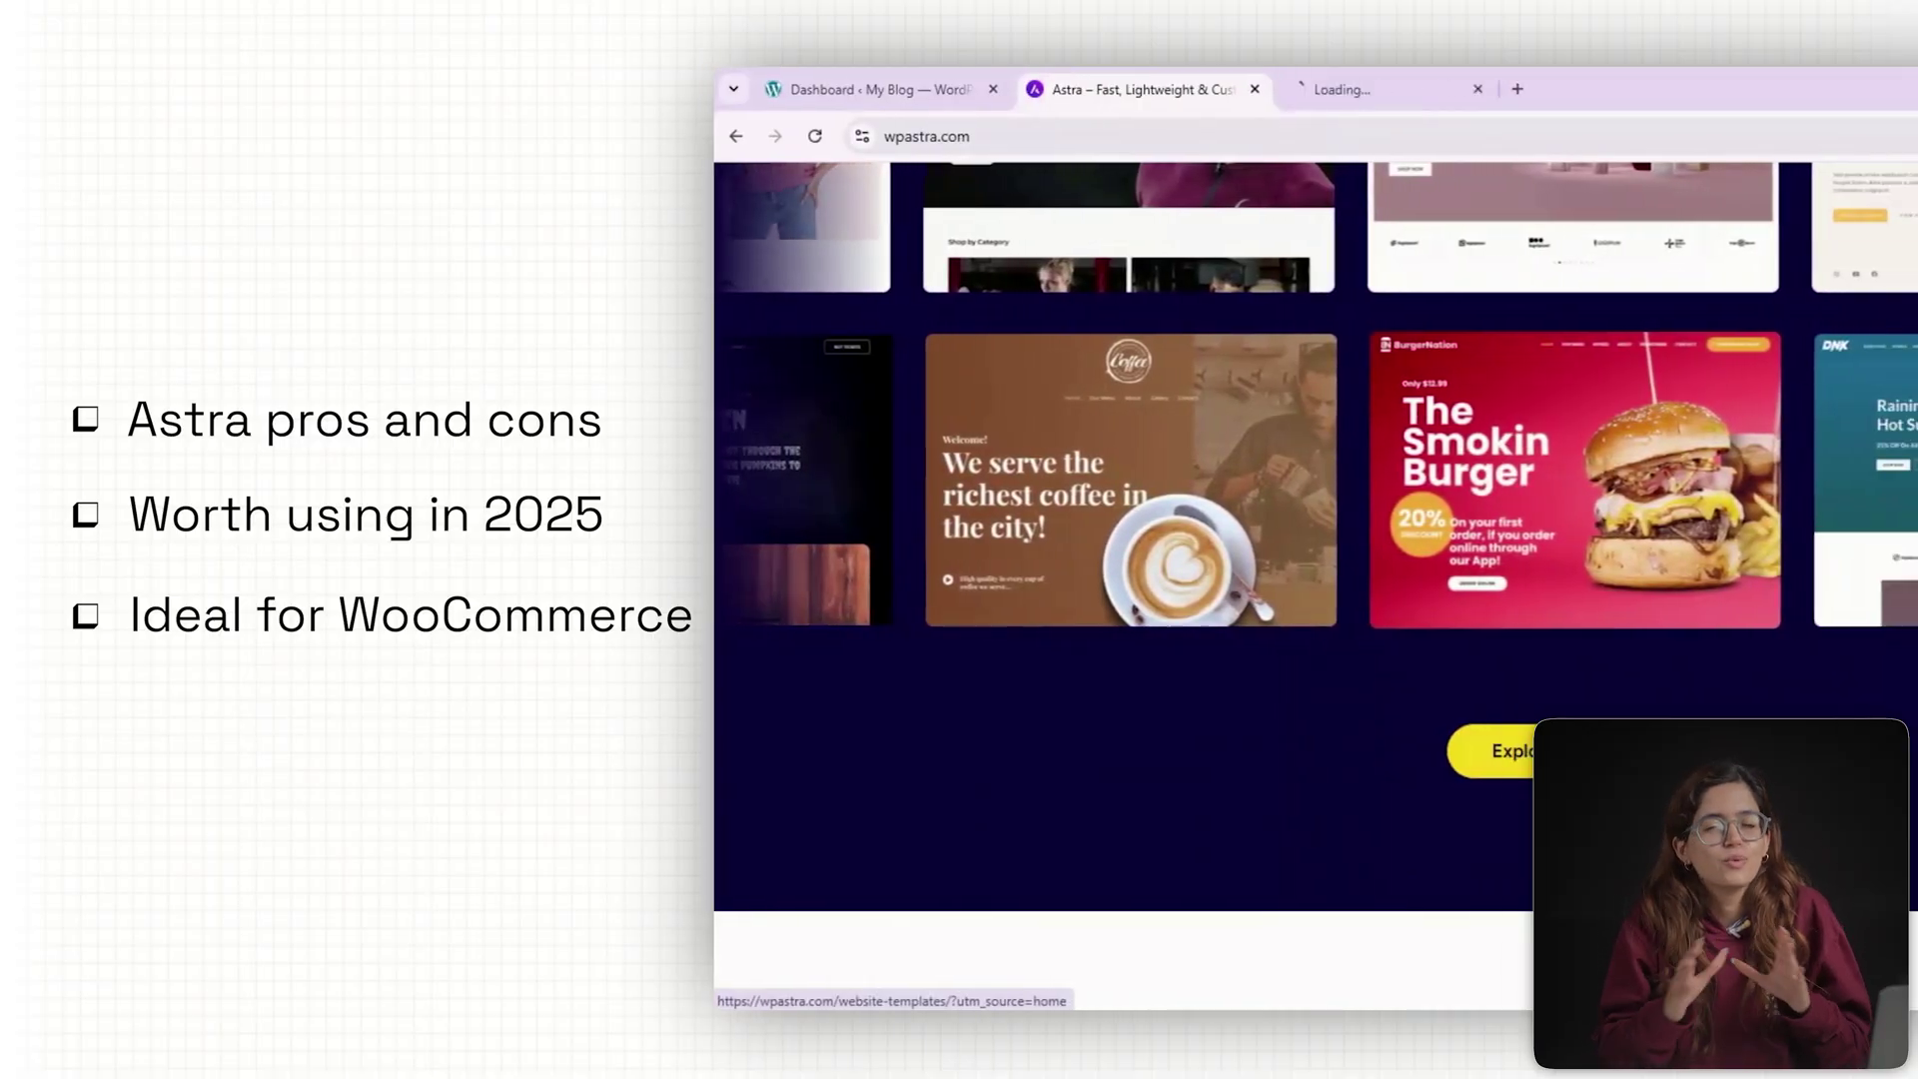
{"action": "scroll", "coordinate": [1547, 484], "scroll_direction": "down", "scroll_amount": 3}
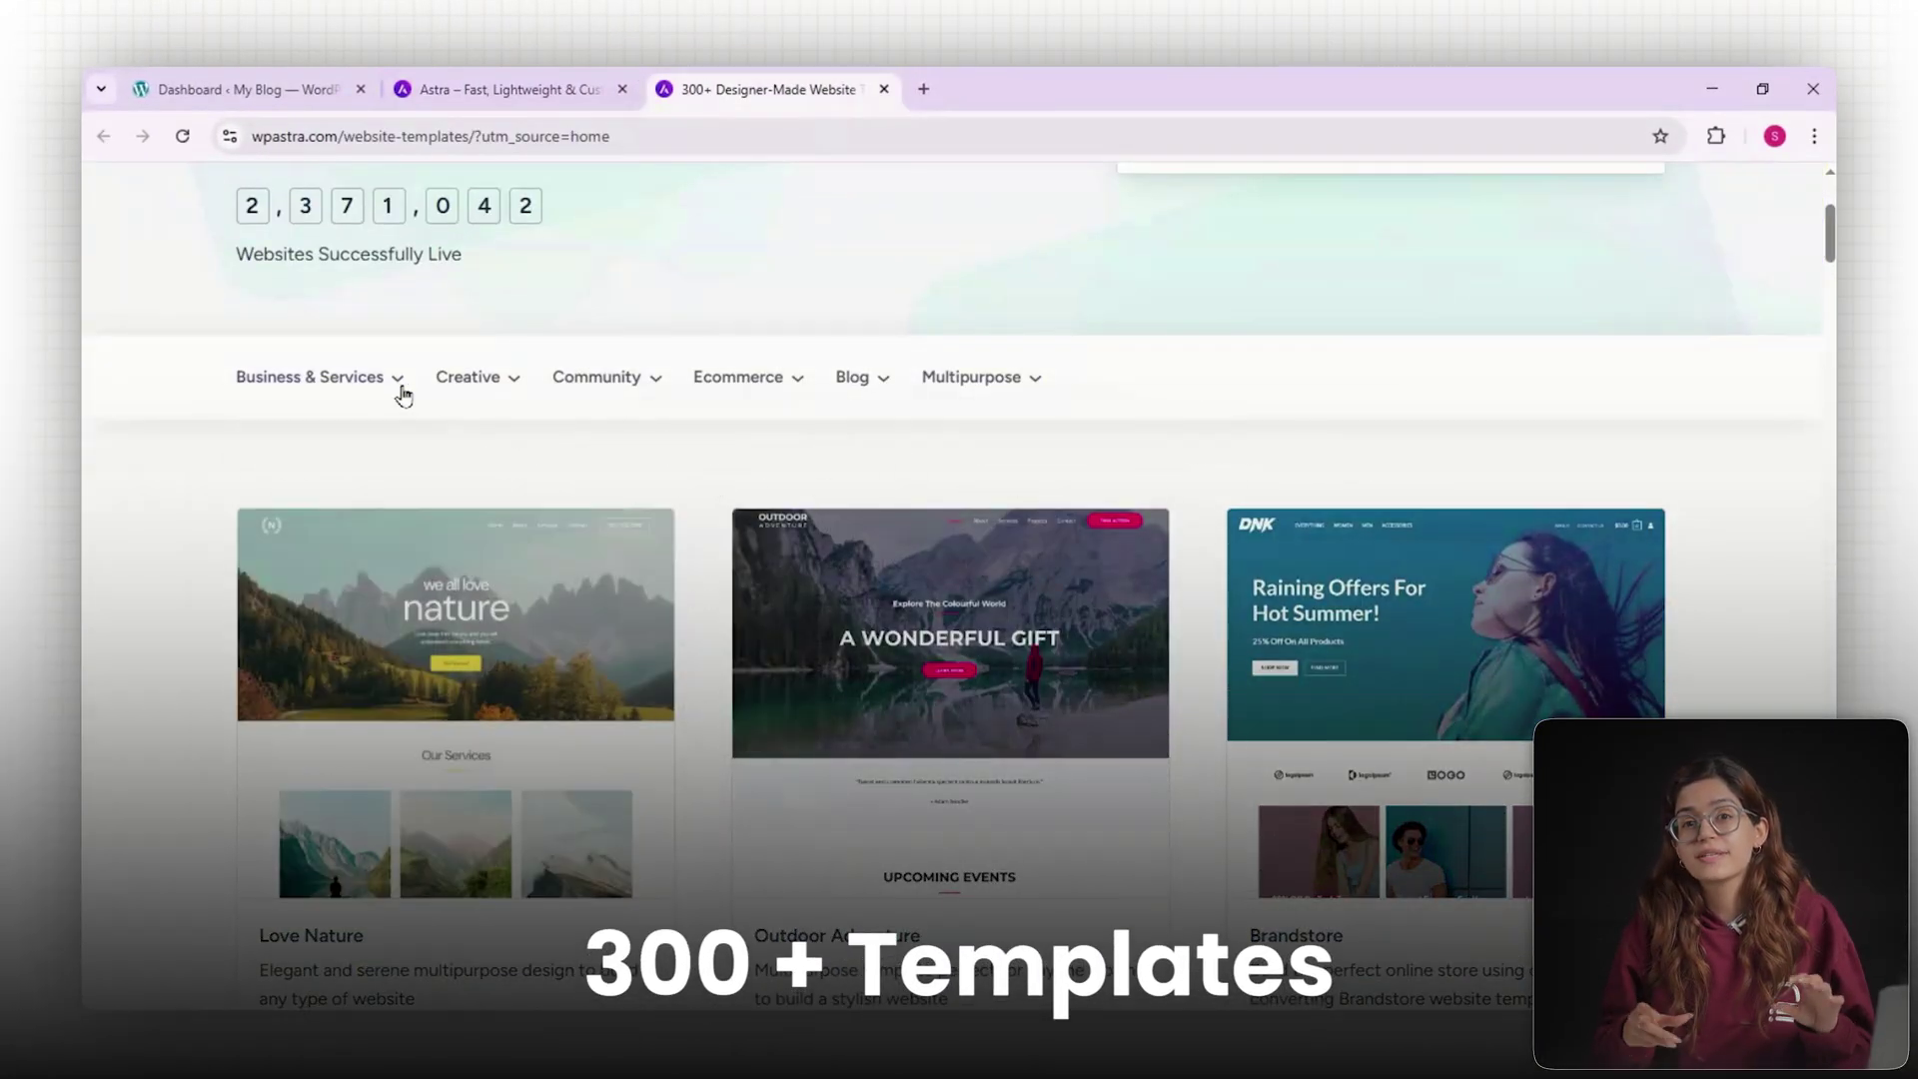
{"action": "mouse_move", "coordinate": [404, 396]}
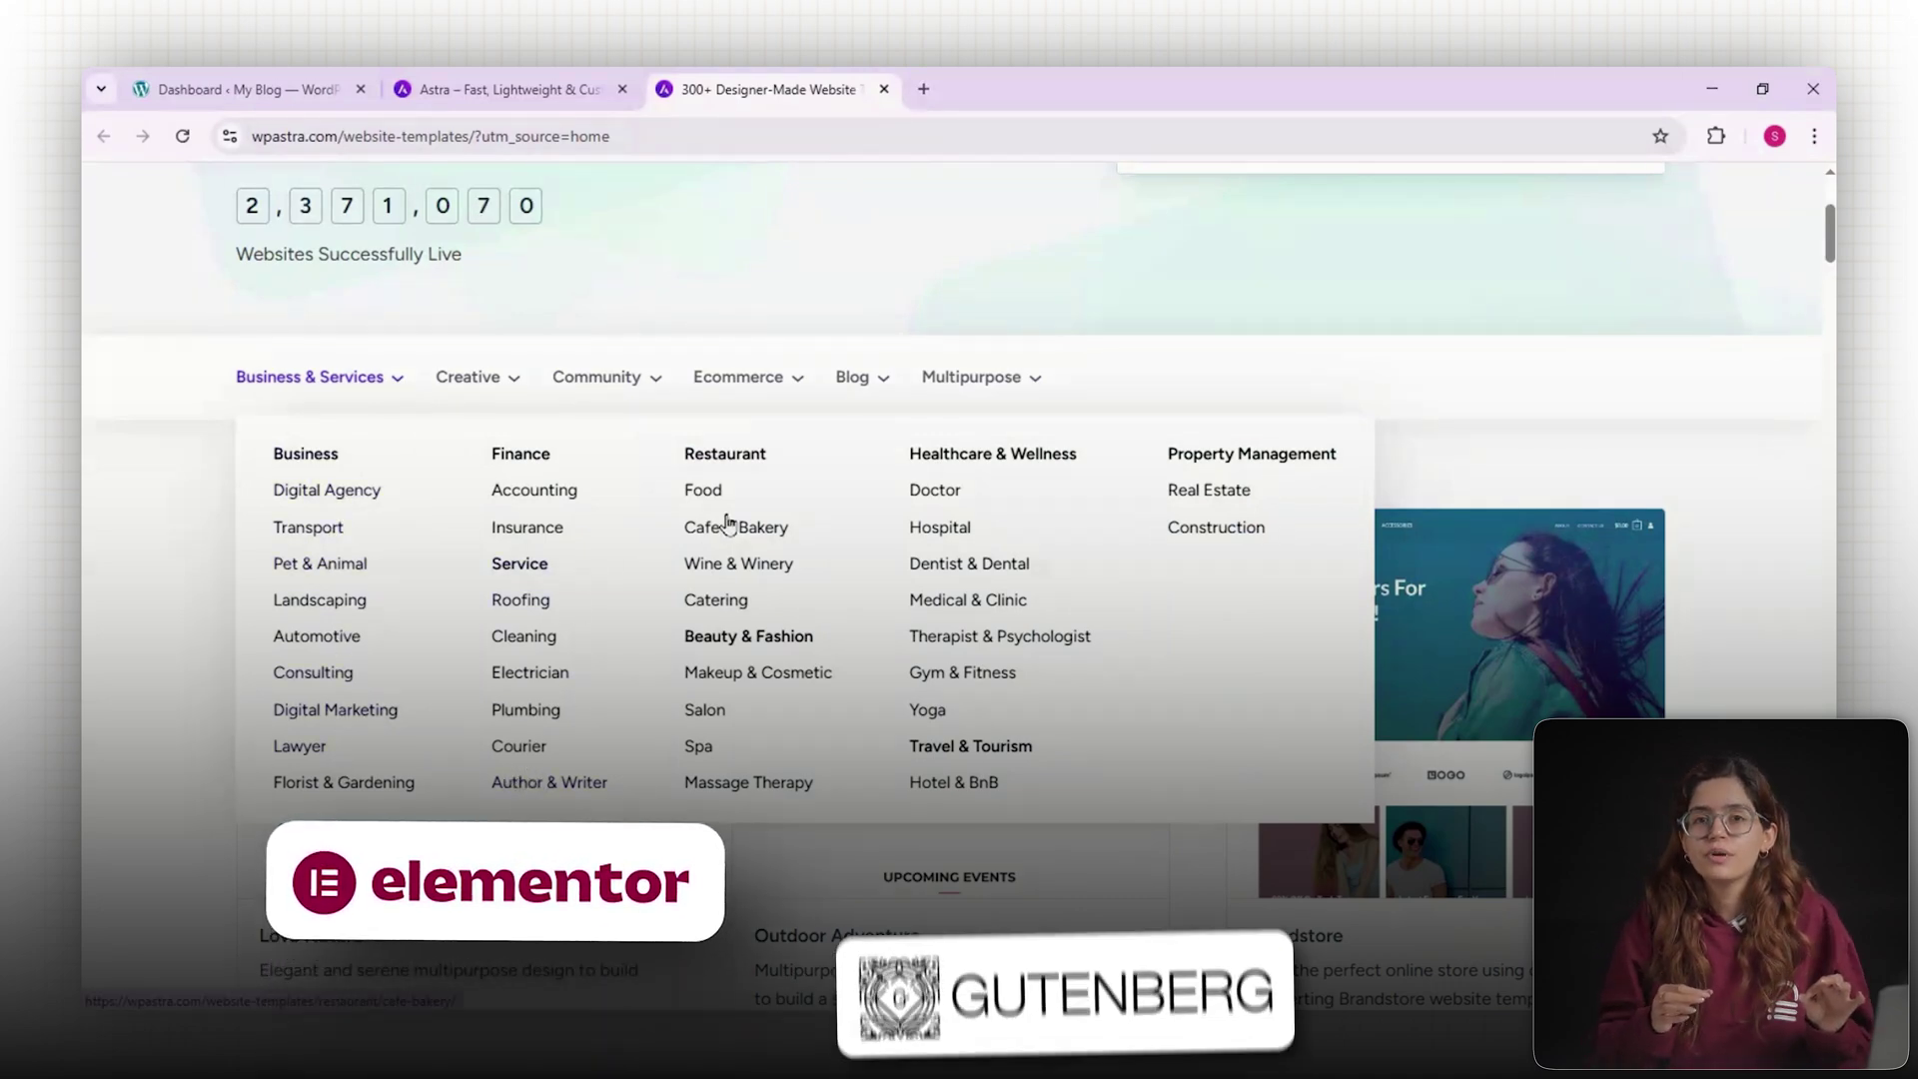
{"action": "left_click", "coordinate": [956, 570]}
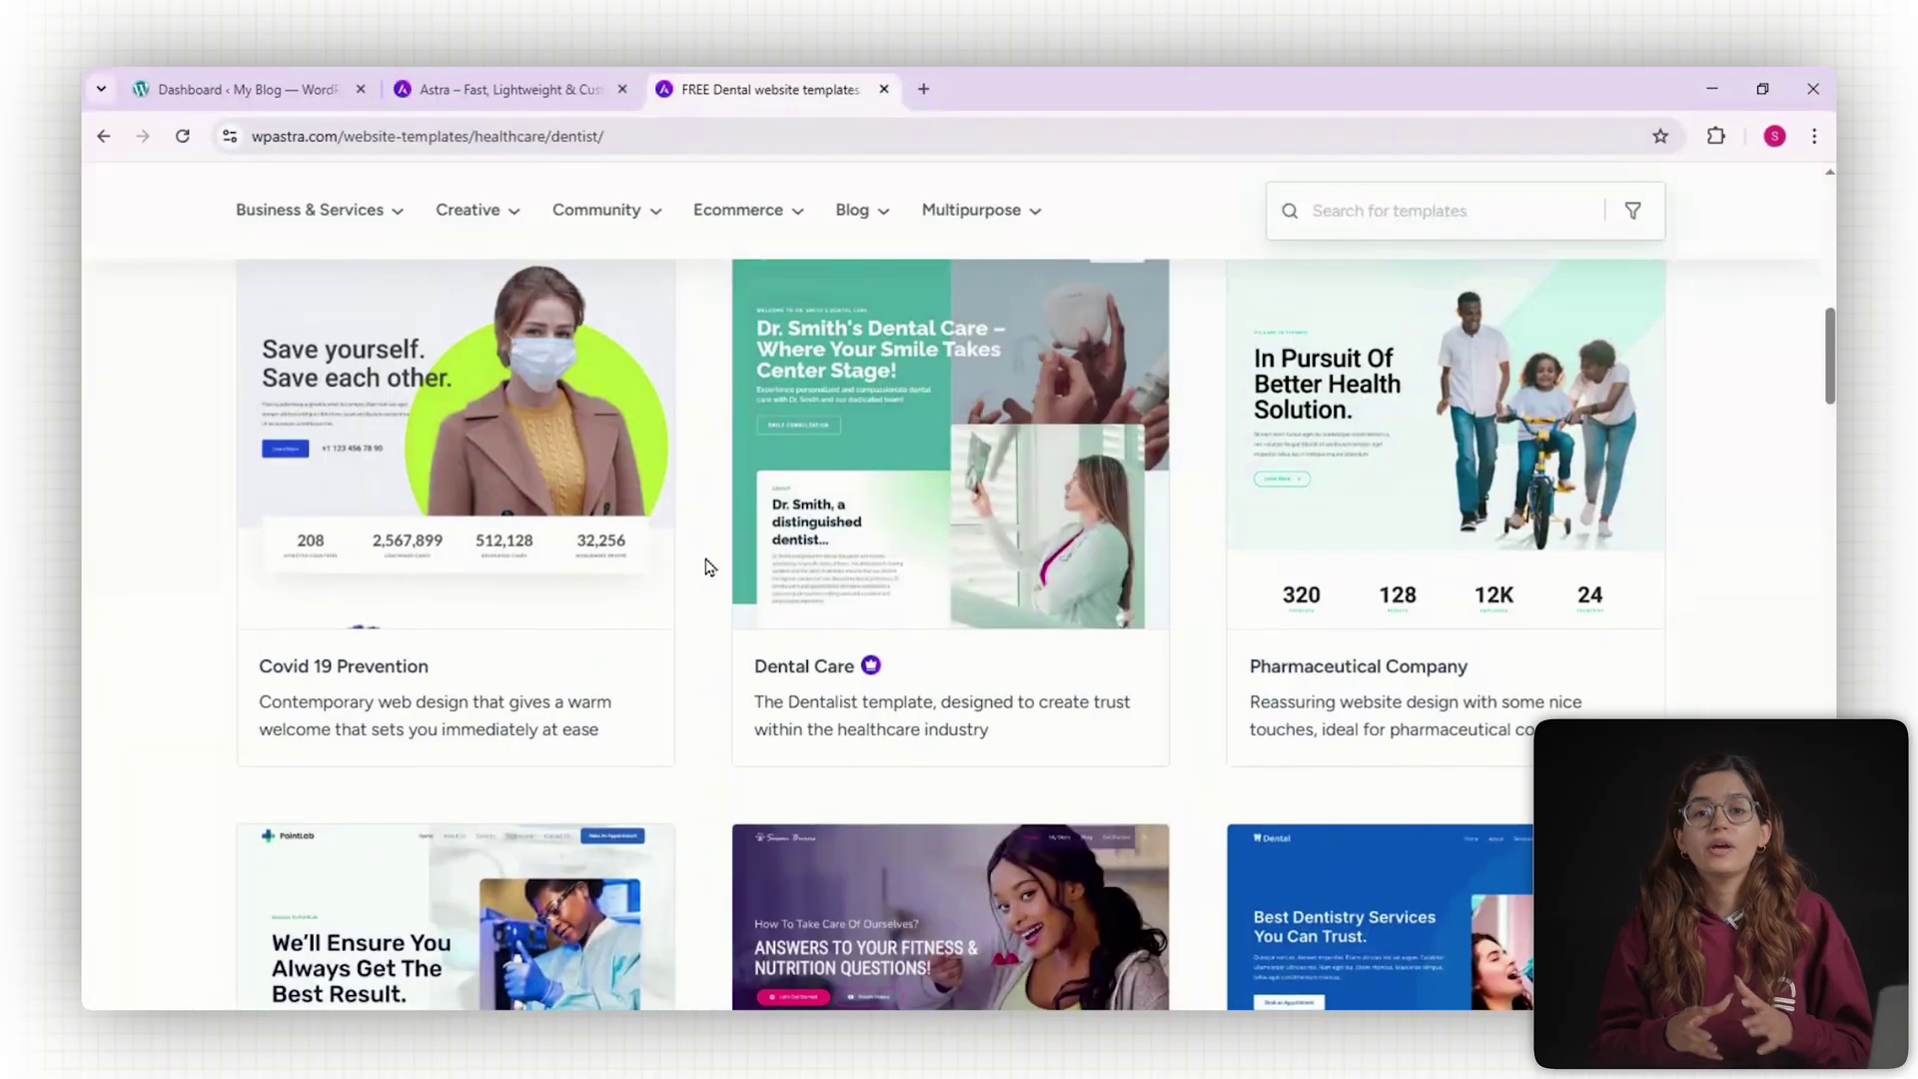
Open a live preview of the Dental Care template (Dr. Smith's Dental Care).
{"action": "scroll", "coordinate": [709, 567], "scroll_direction": "up", "scroll_amount": 1}
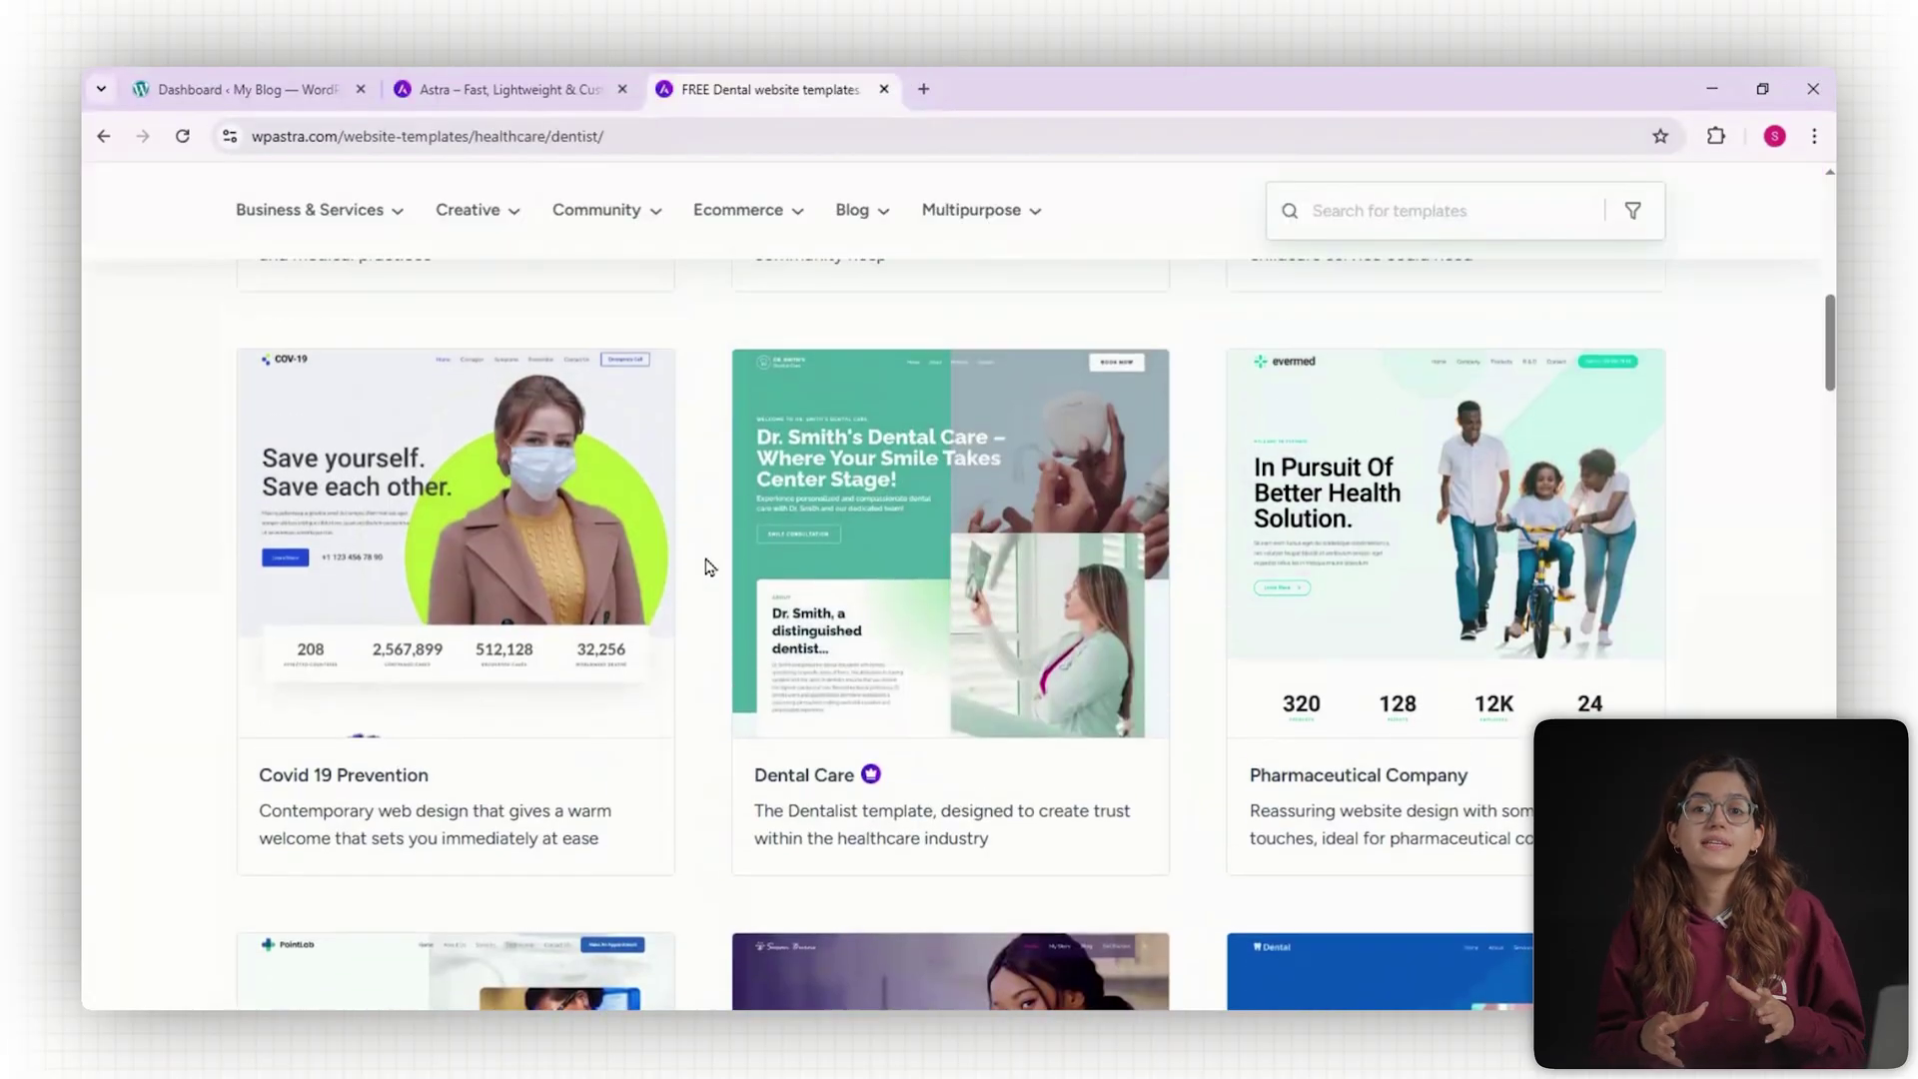
{"action": "mouse_move", "coordinate": [749, 566]}
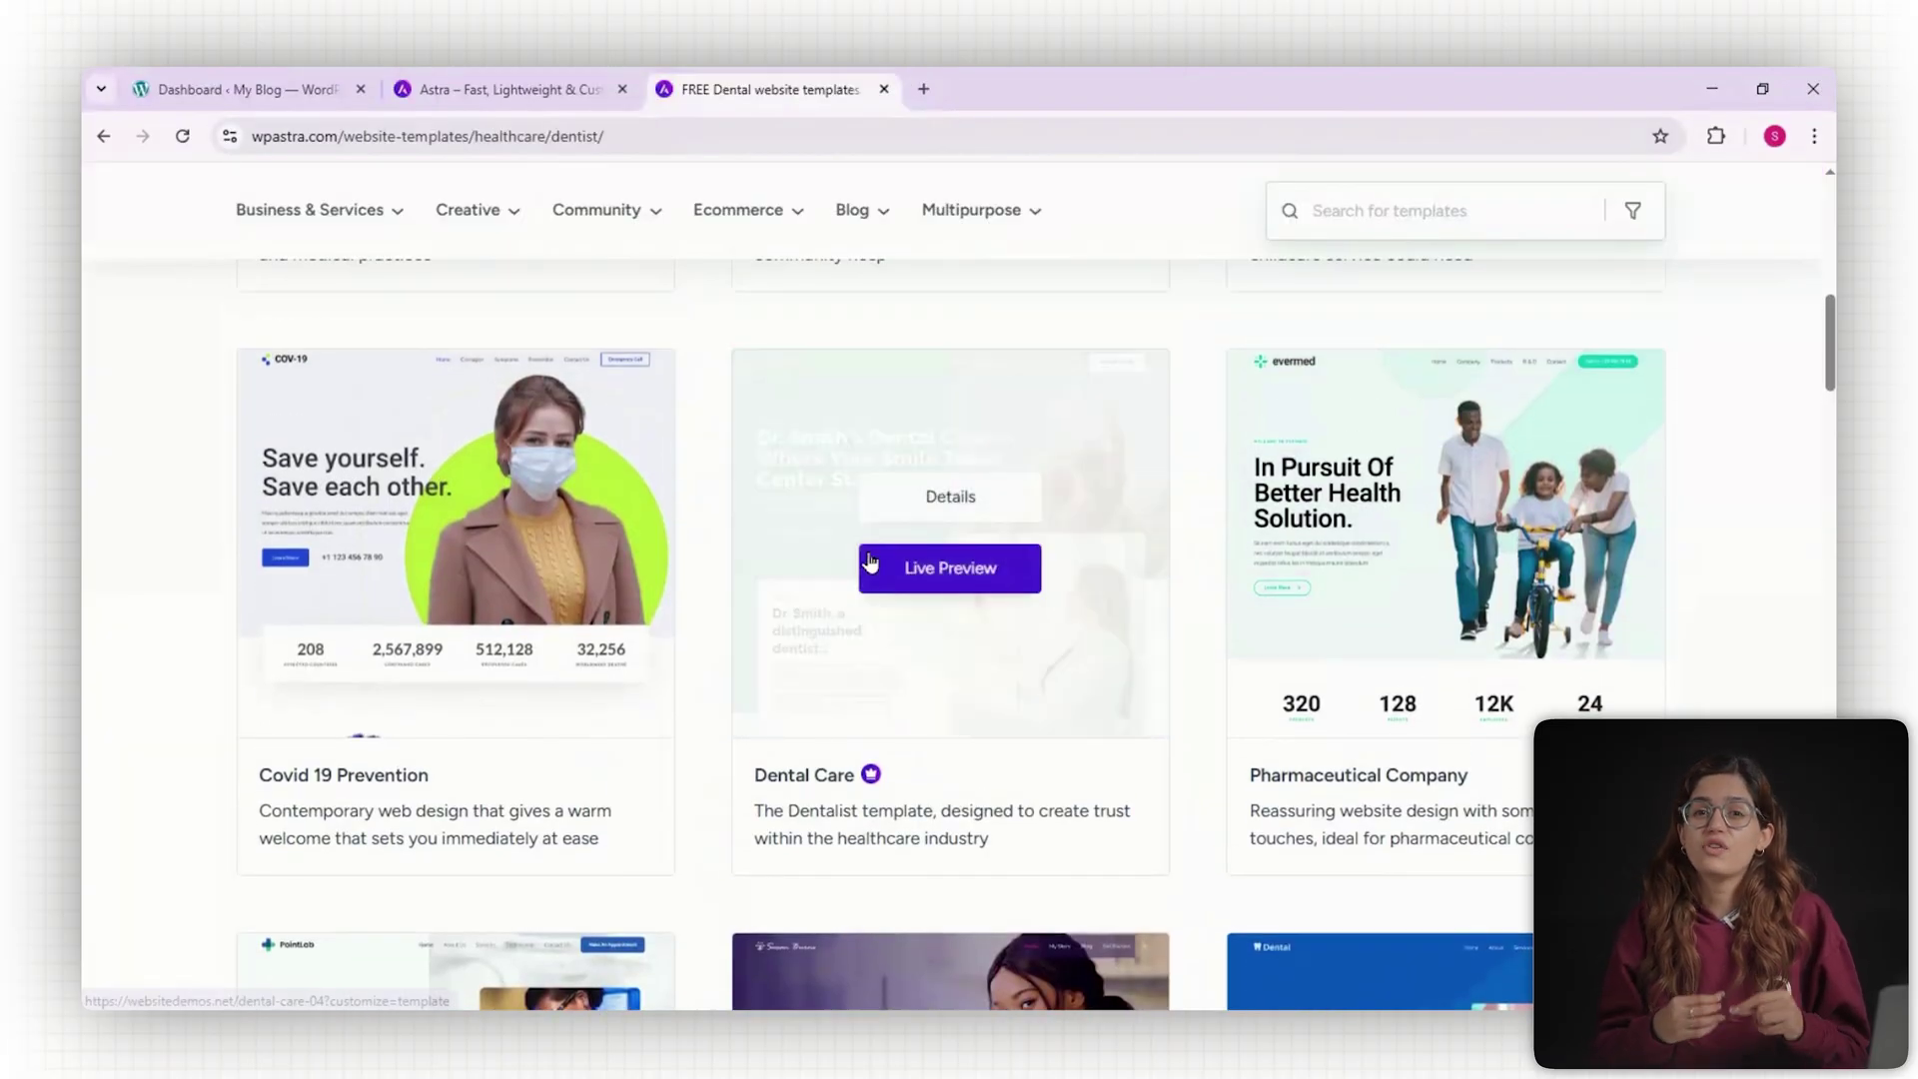
{"action": "left_click", "coordinate": [917, 577]}
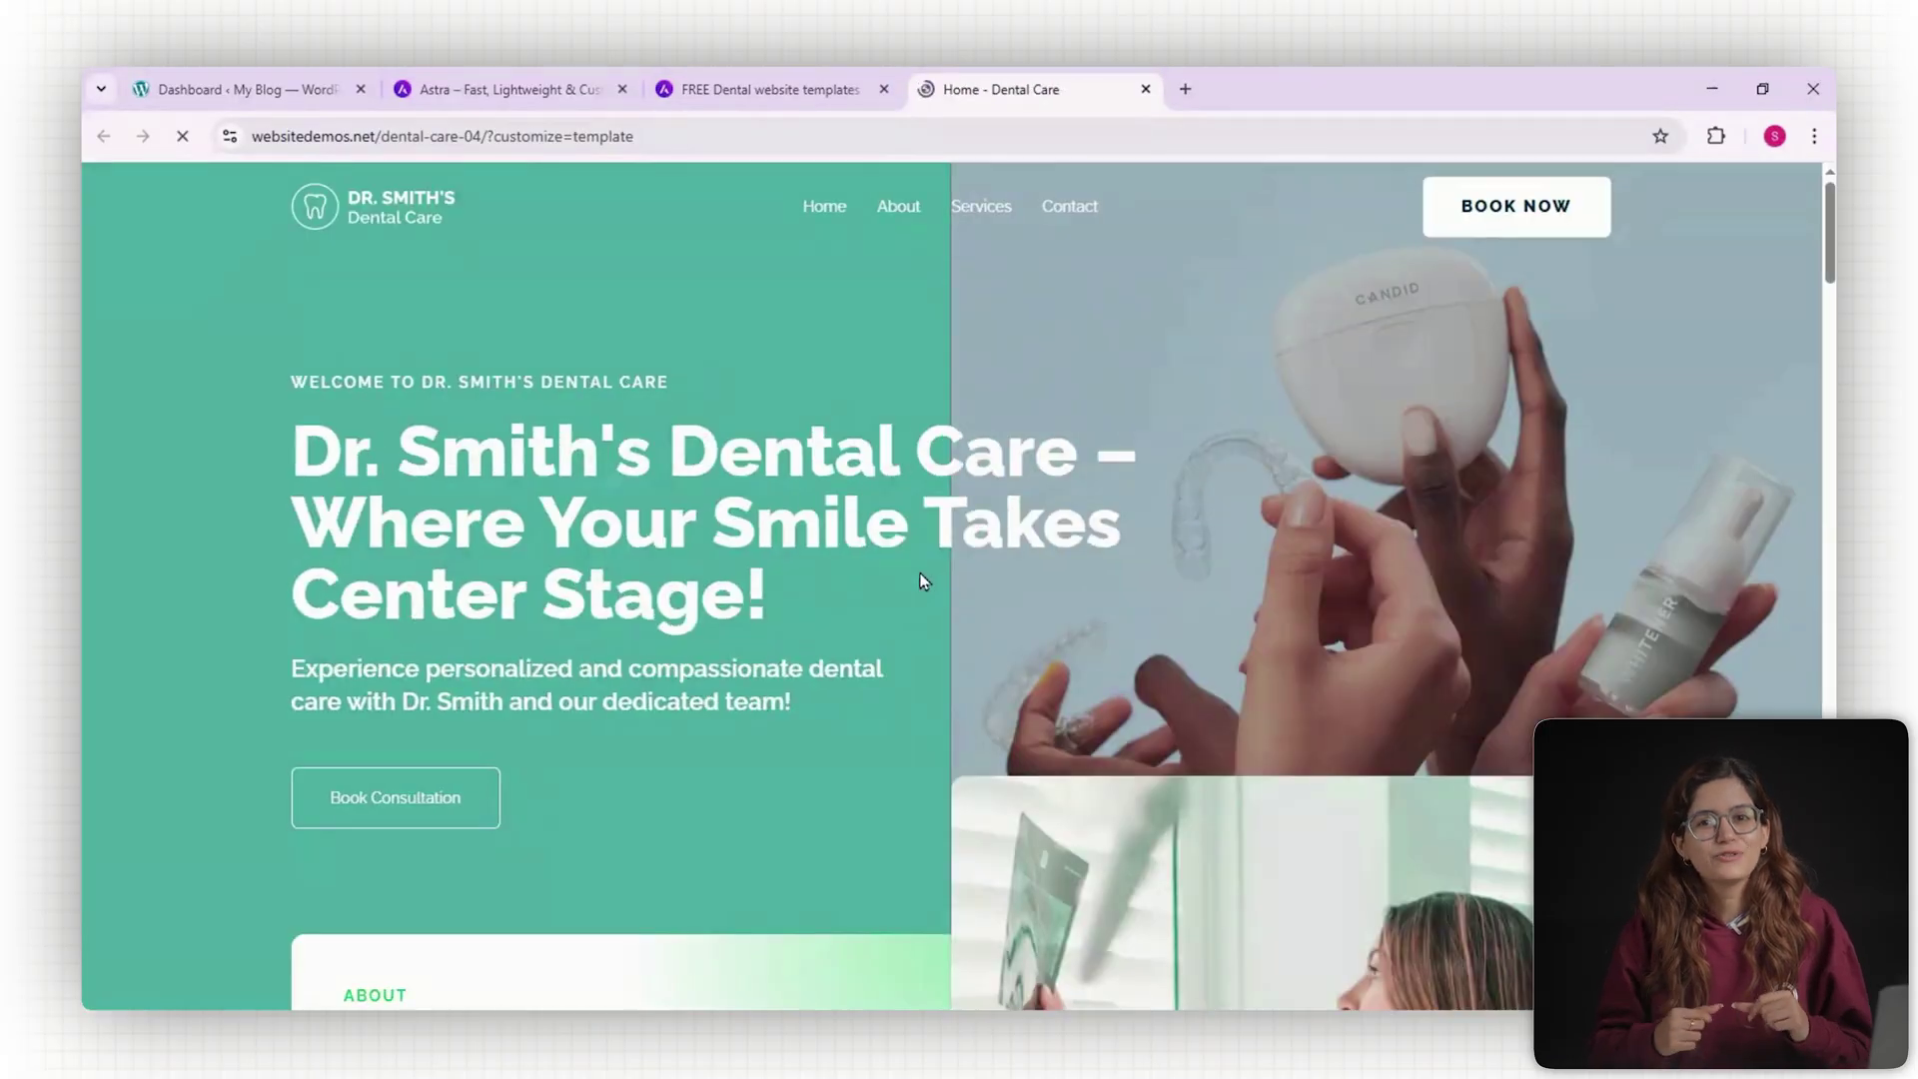
{"action": "scroll", "coordinate": [938, 578], "scroll_direction": "down", "scroll_amount": 2}
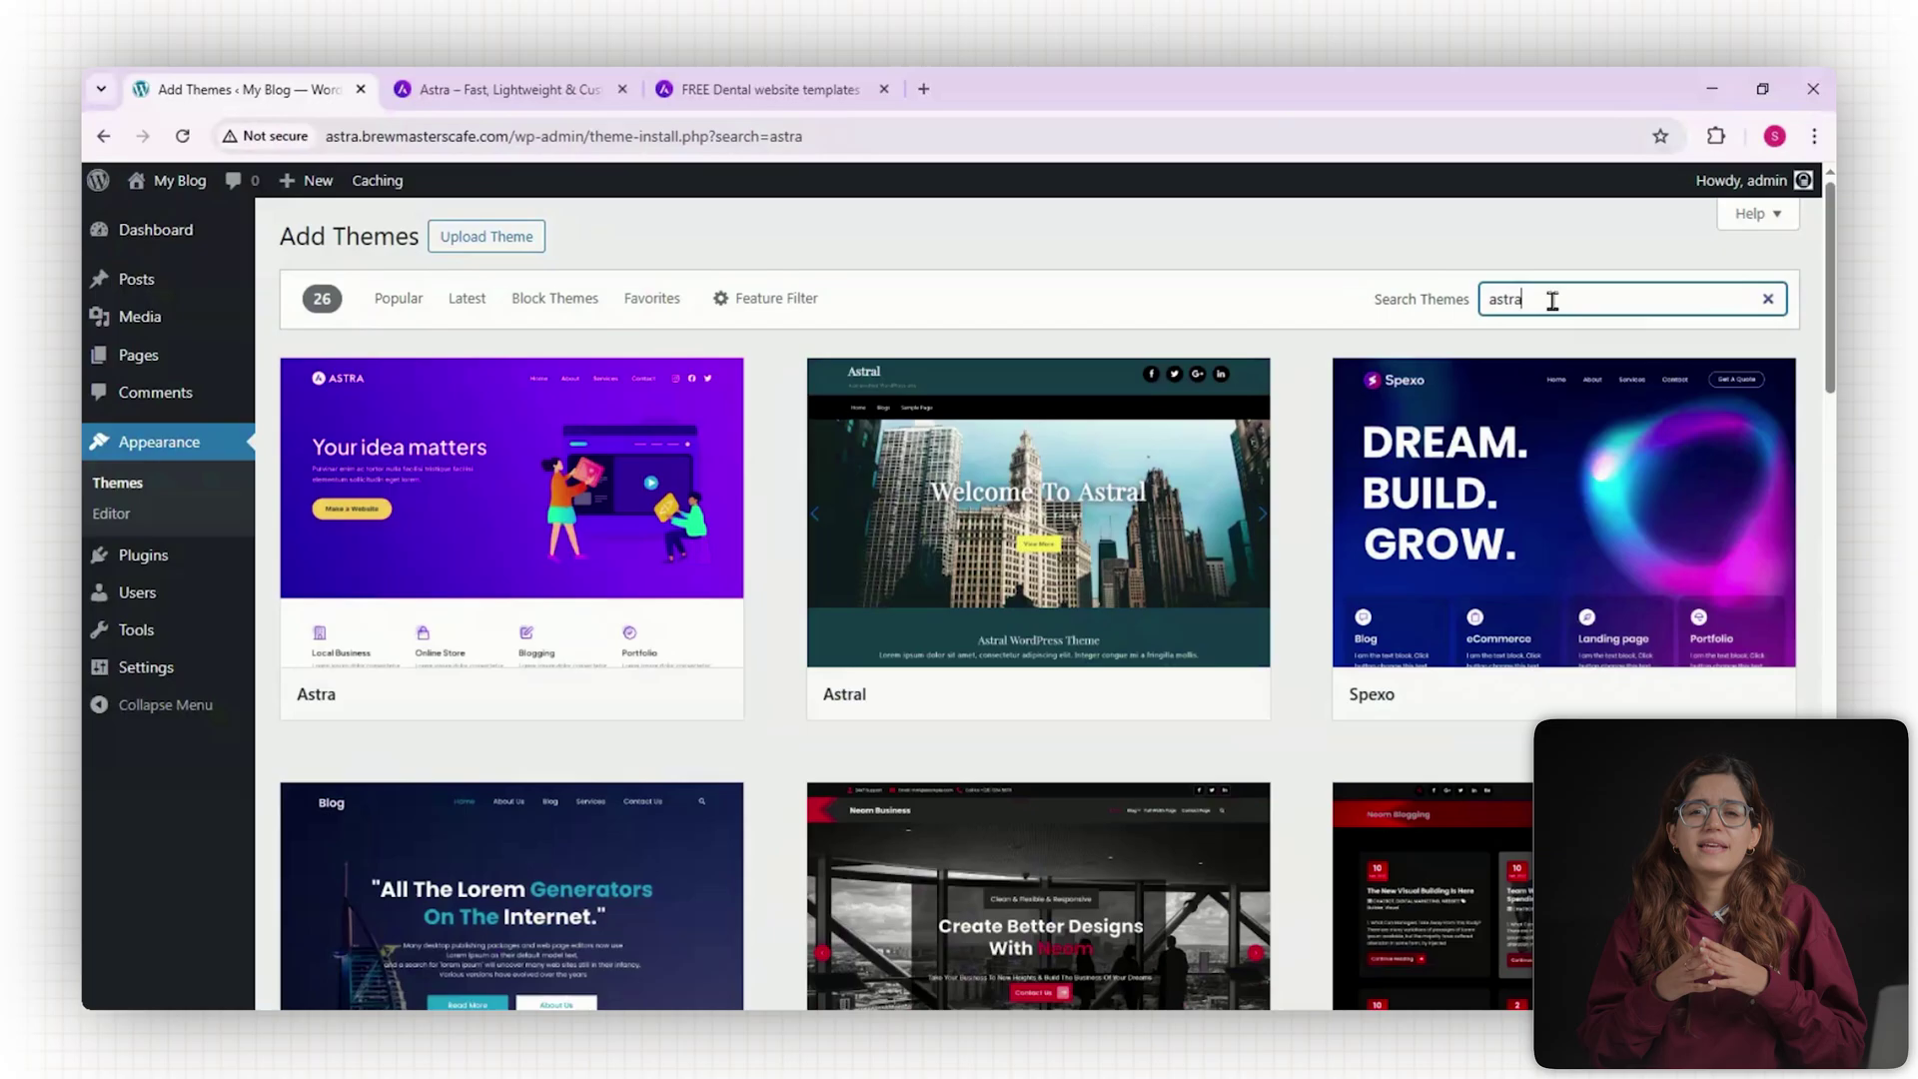
Install and activate Astra, then install and activate Starter Templates from its dashboard.
{"action": "mouse_move", "coordinate": [631, 492]}
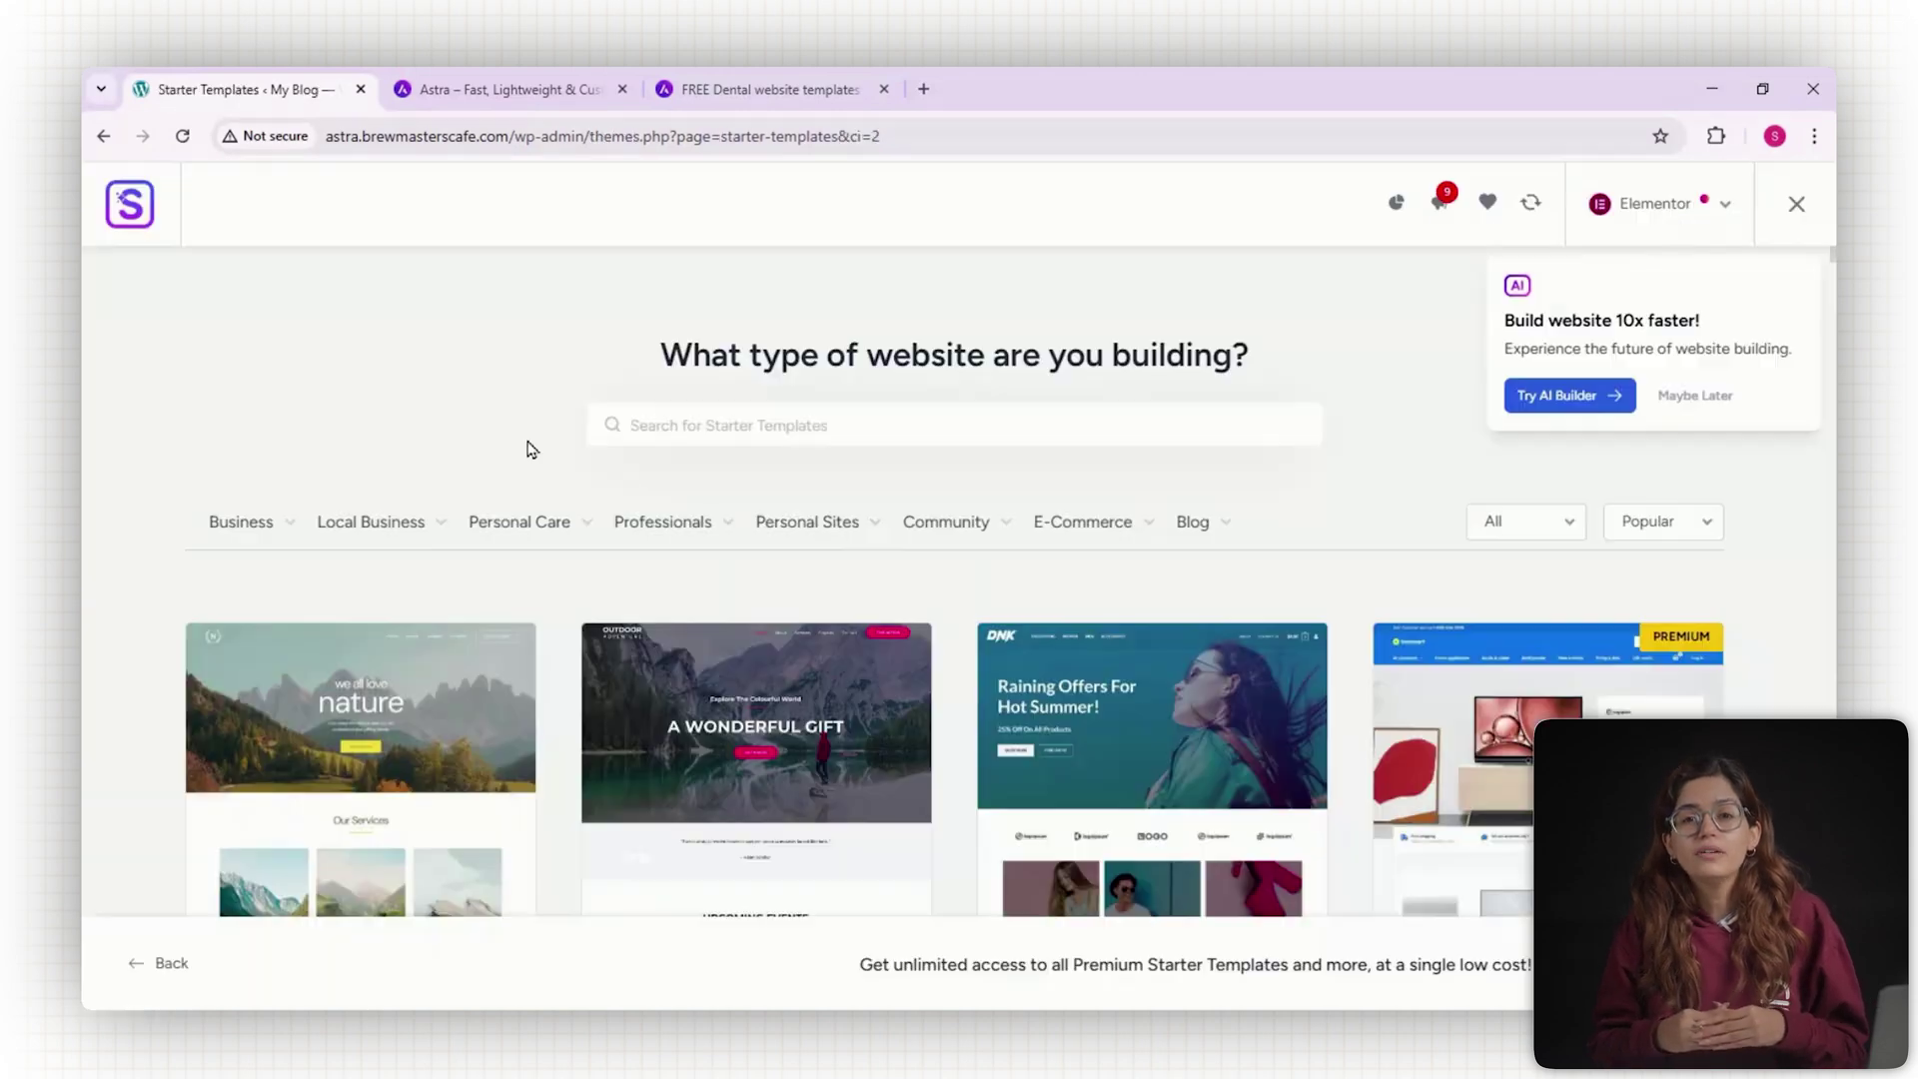
{"action": "mouse_move", "coordinate": [287, 535]}
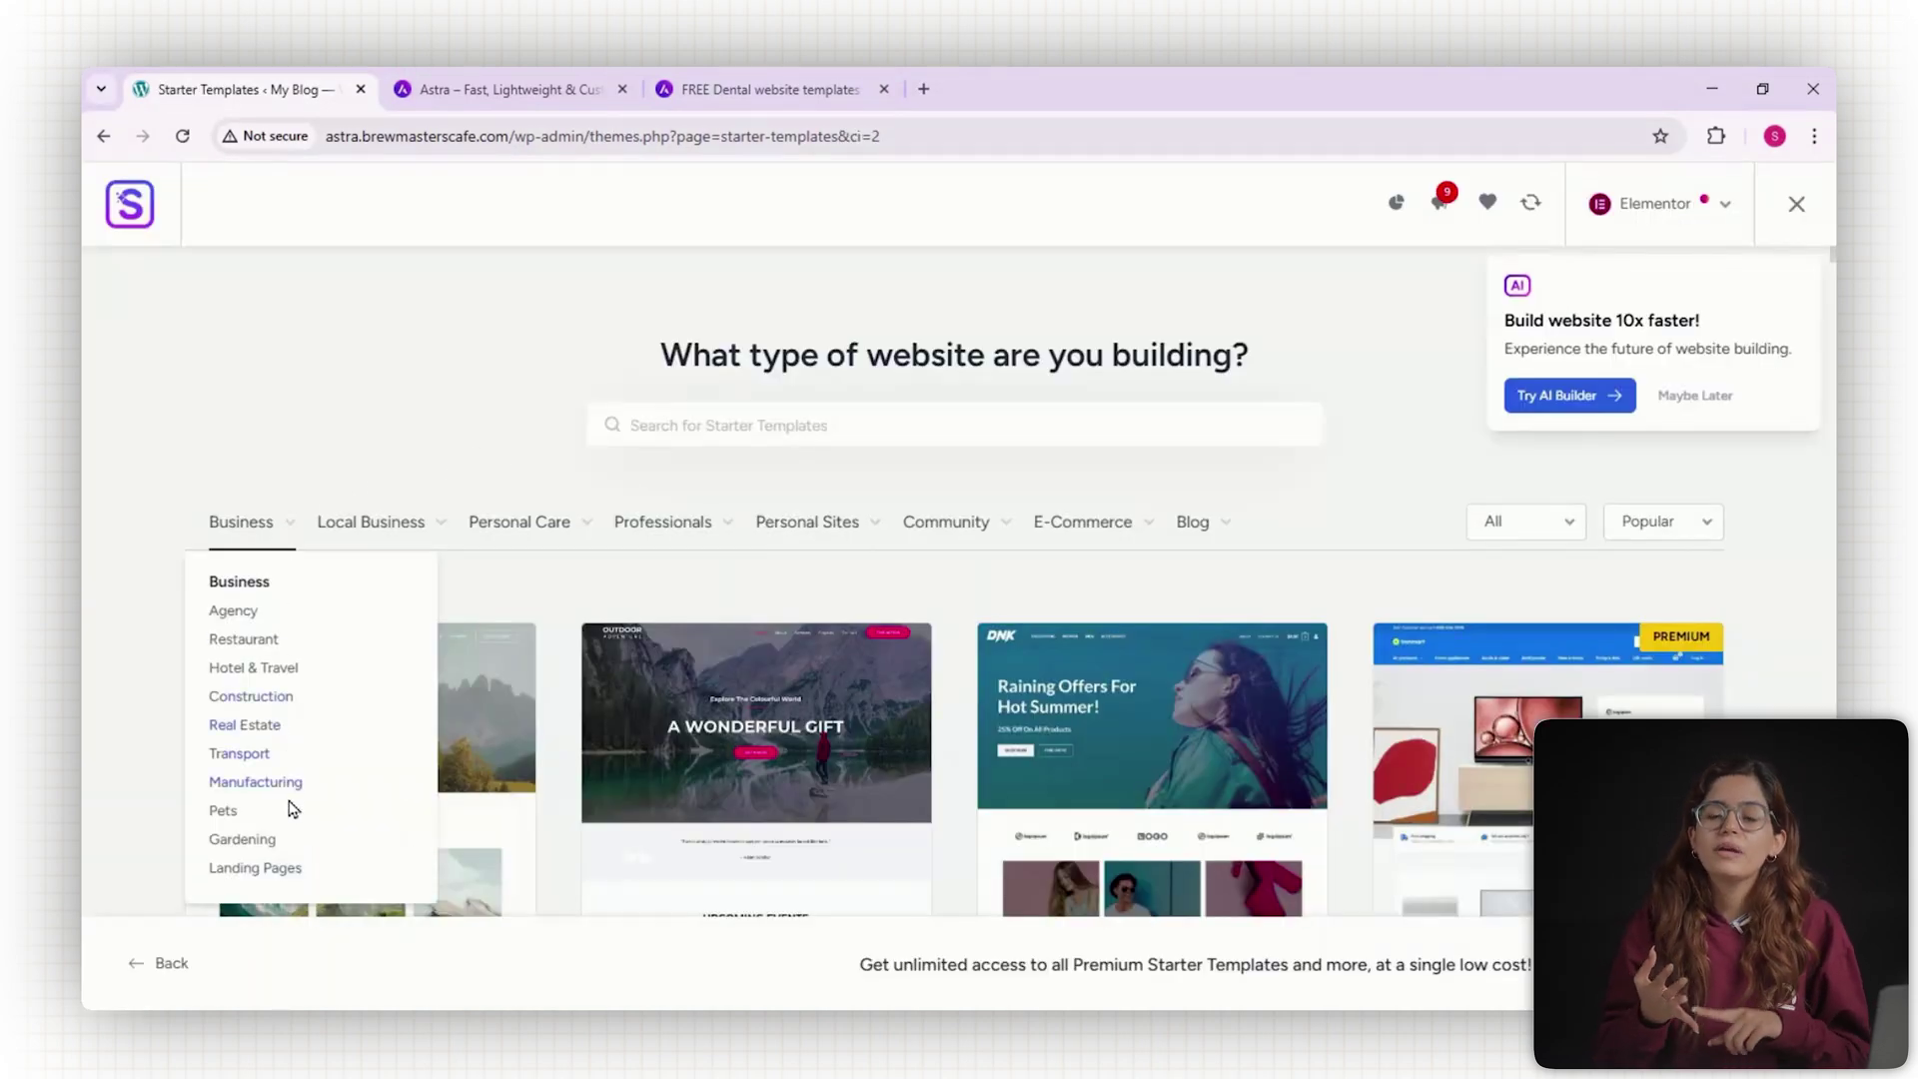
Pick the Web Designer Portfolio template and open its logo, font pair and colour options.
{"action": "scroll", "coordinate": [954, 700], "scroll_direction": "down", "scroll_amount": 1}
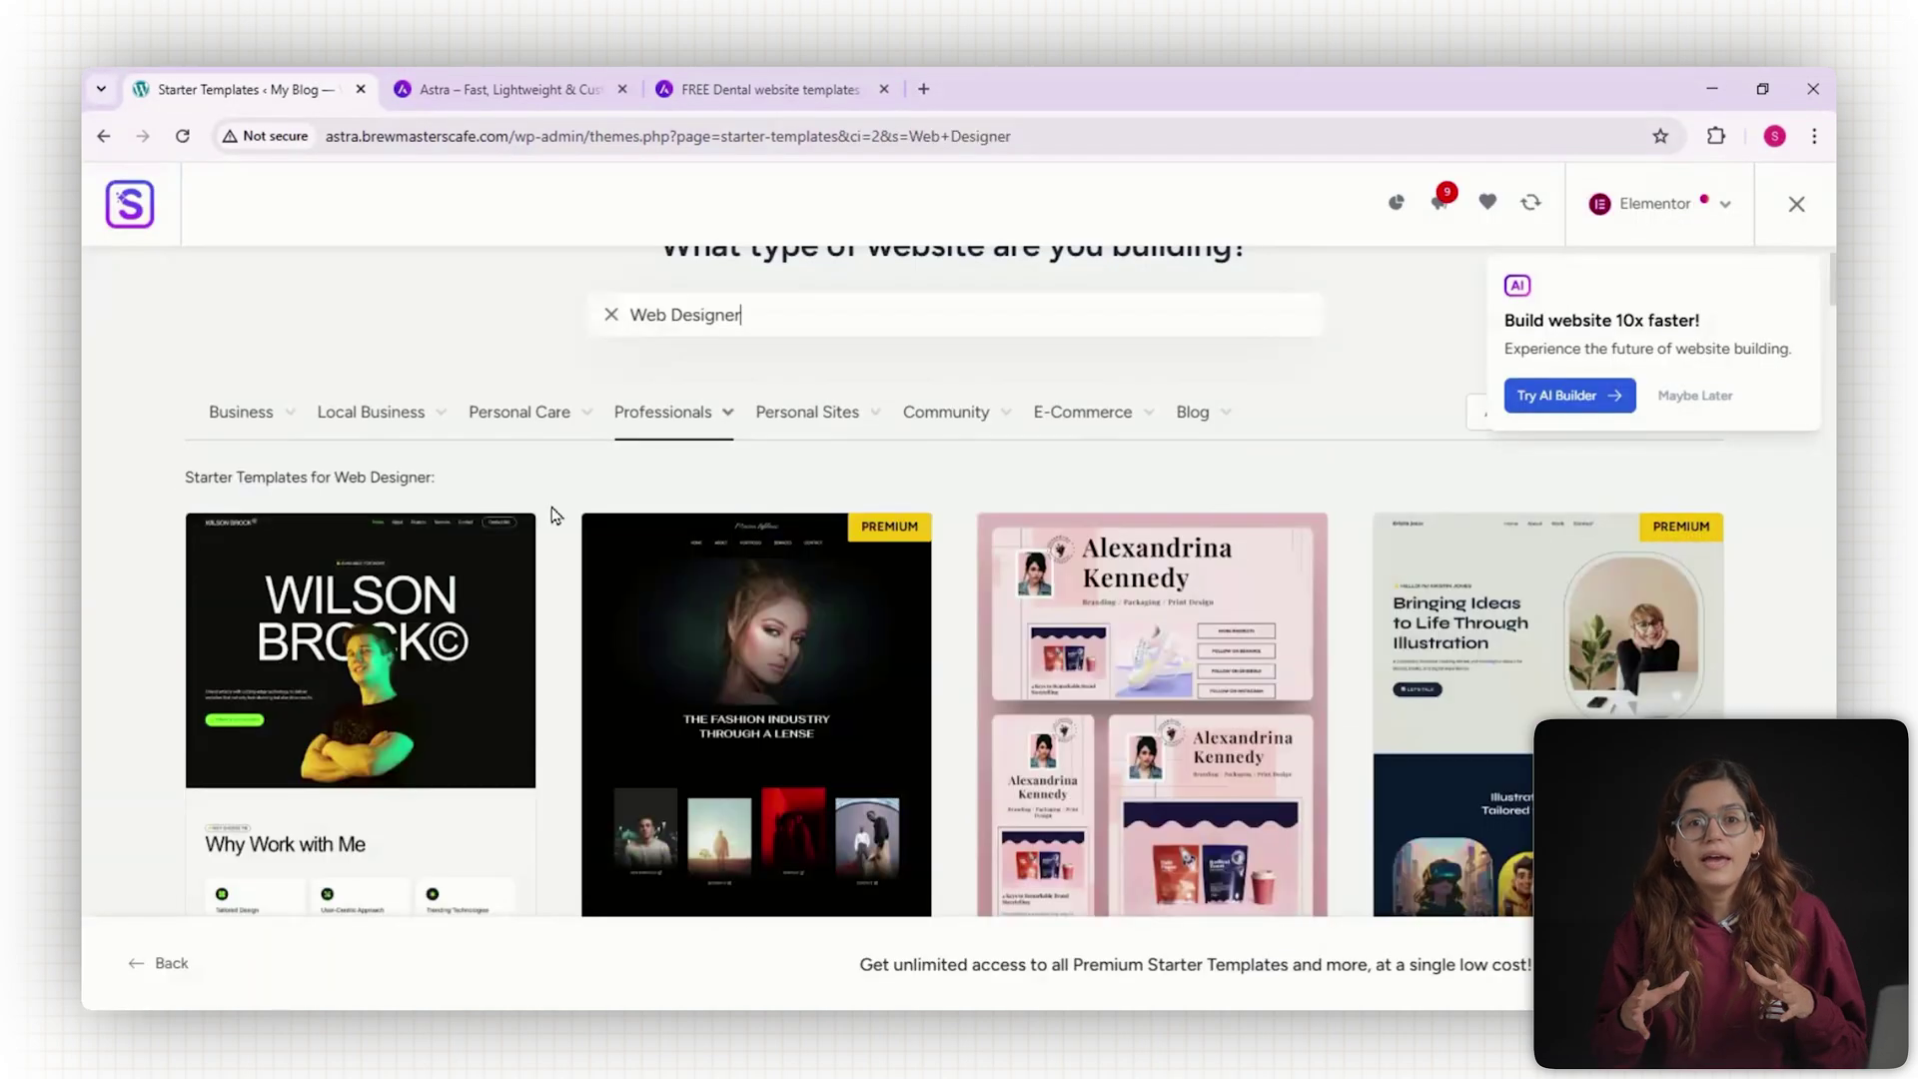
{"action": "scroll", "coordinate": [556, 516], "scroll_direction": "down", "scroll_amount": 3}
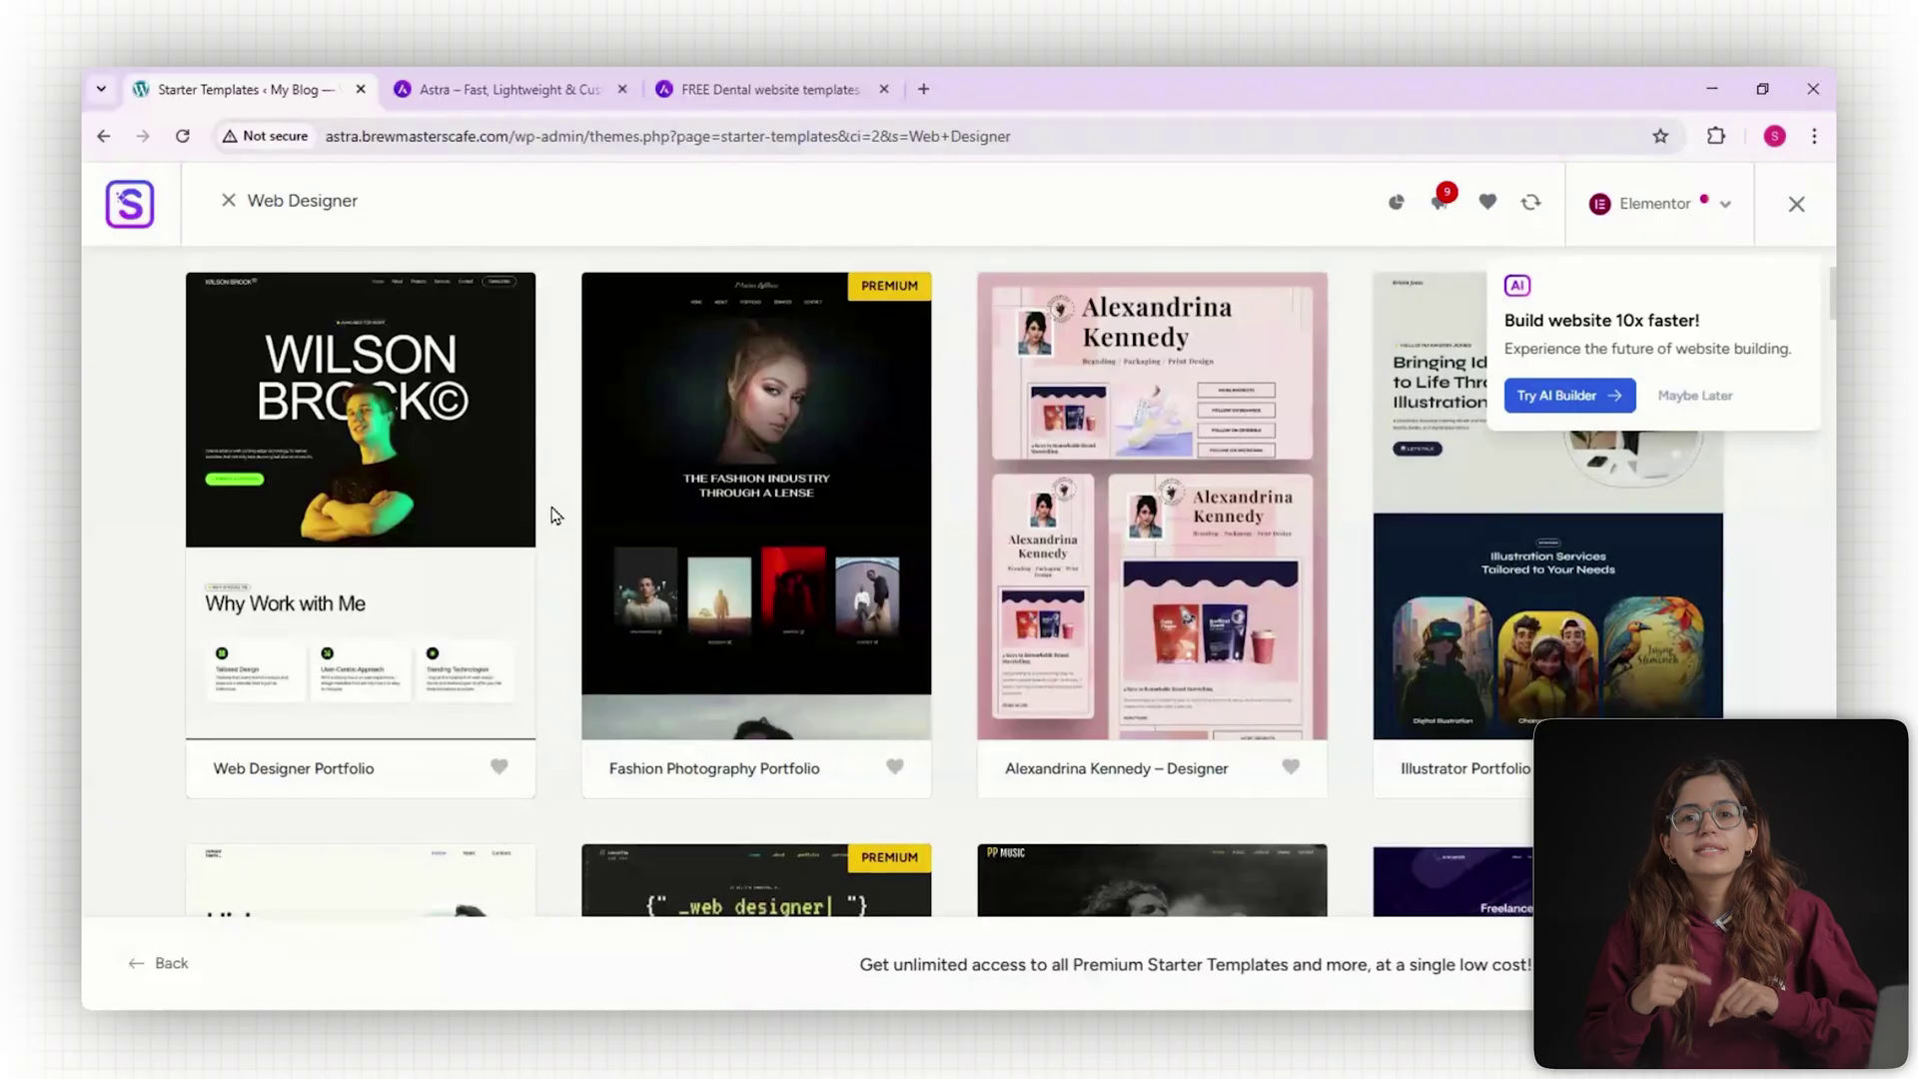
{"action": "left_click", "coordinate": [431, 447]}
{"action": "scroll", "coordinate": [1237, 402], "scroll_direction": "down", "scroll_amount": 2}
{"action": "scroll", "coordinate": [951, 508], "scroll_direction": "down", "scroll_amount": 2}
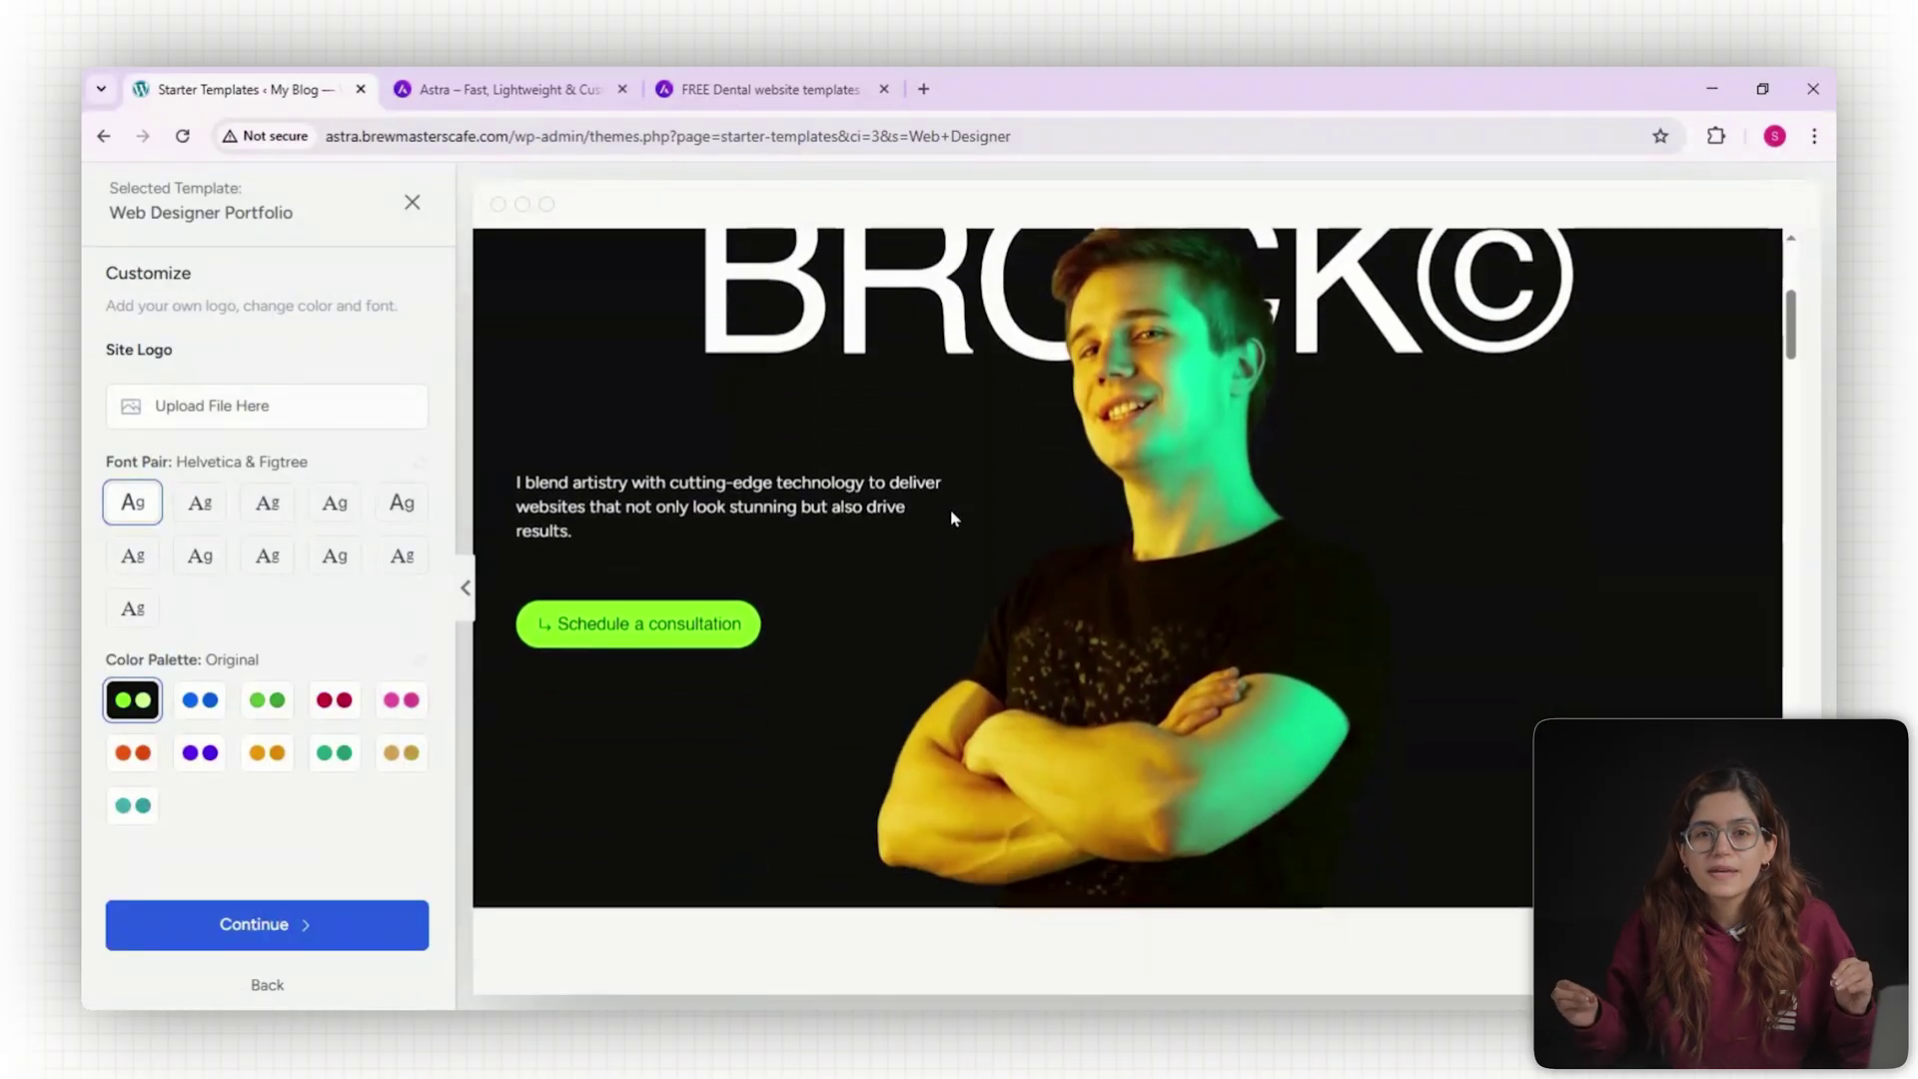
{"action": "scroll", "coordinate": [950, 508], "scroll_direction": "up", "scroll_amount": 2}
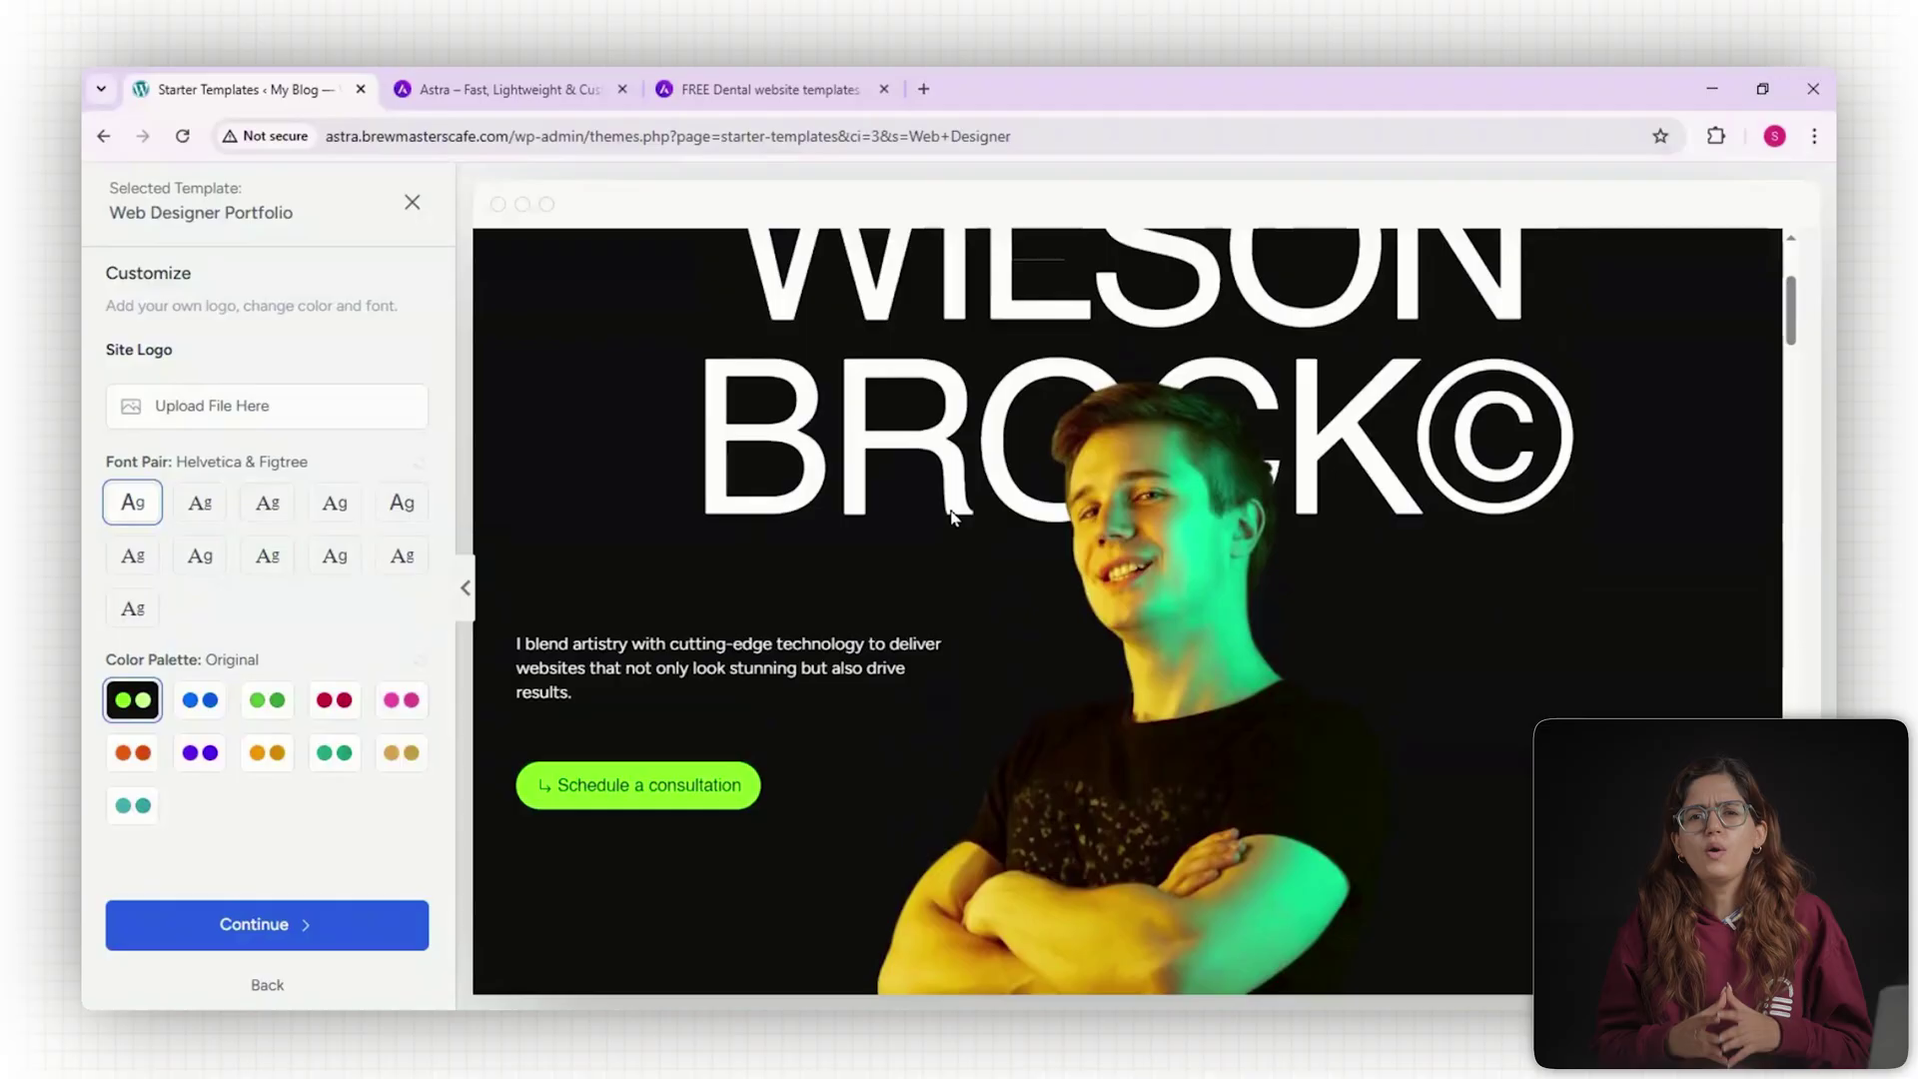
{"action": "scroll", "coordinate": [950, 517], "scroll_direction": "down", "scroll_amount": 10}
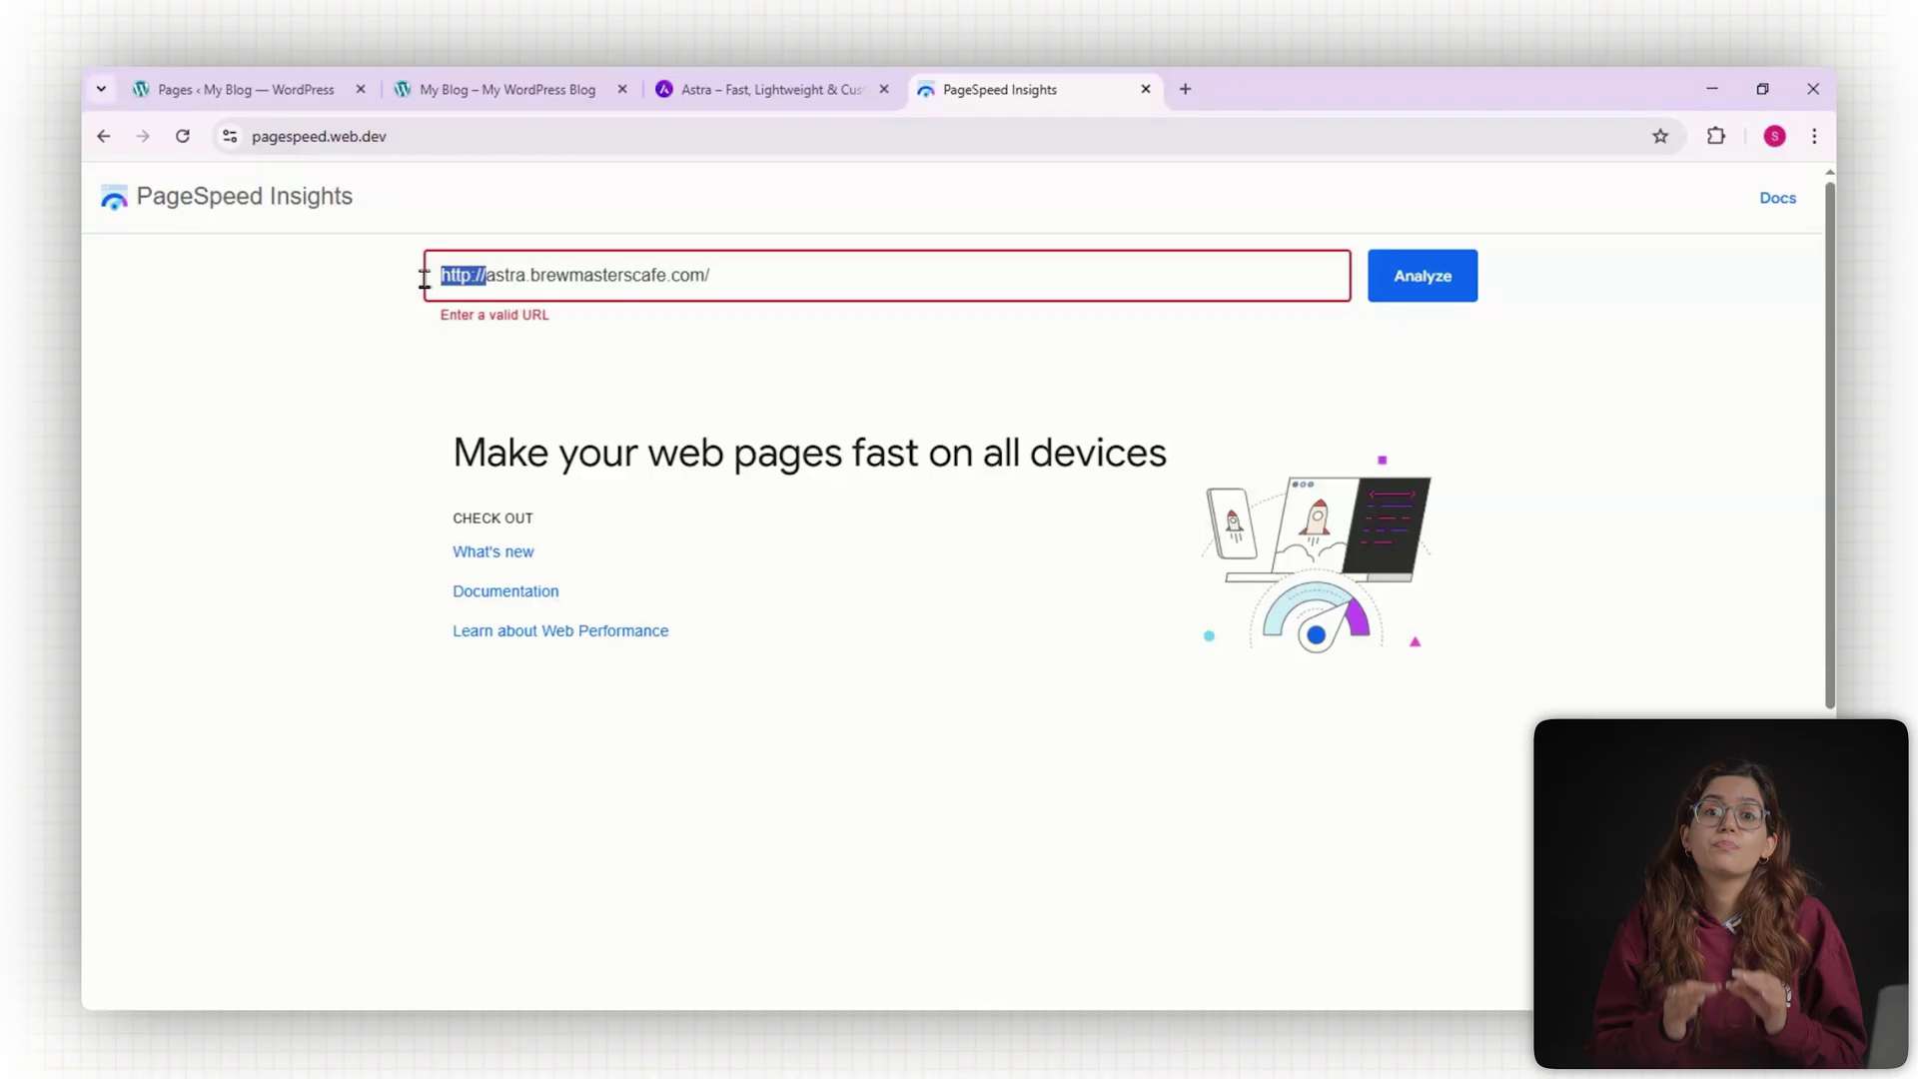
Analyse the site address without the http prefix and show the desktop results.
{"action": "key", "text": "BackSpace"}
{"action": "left_click", "coordinate": [1407, 290]}
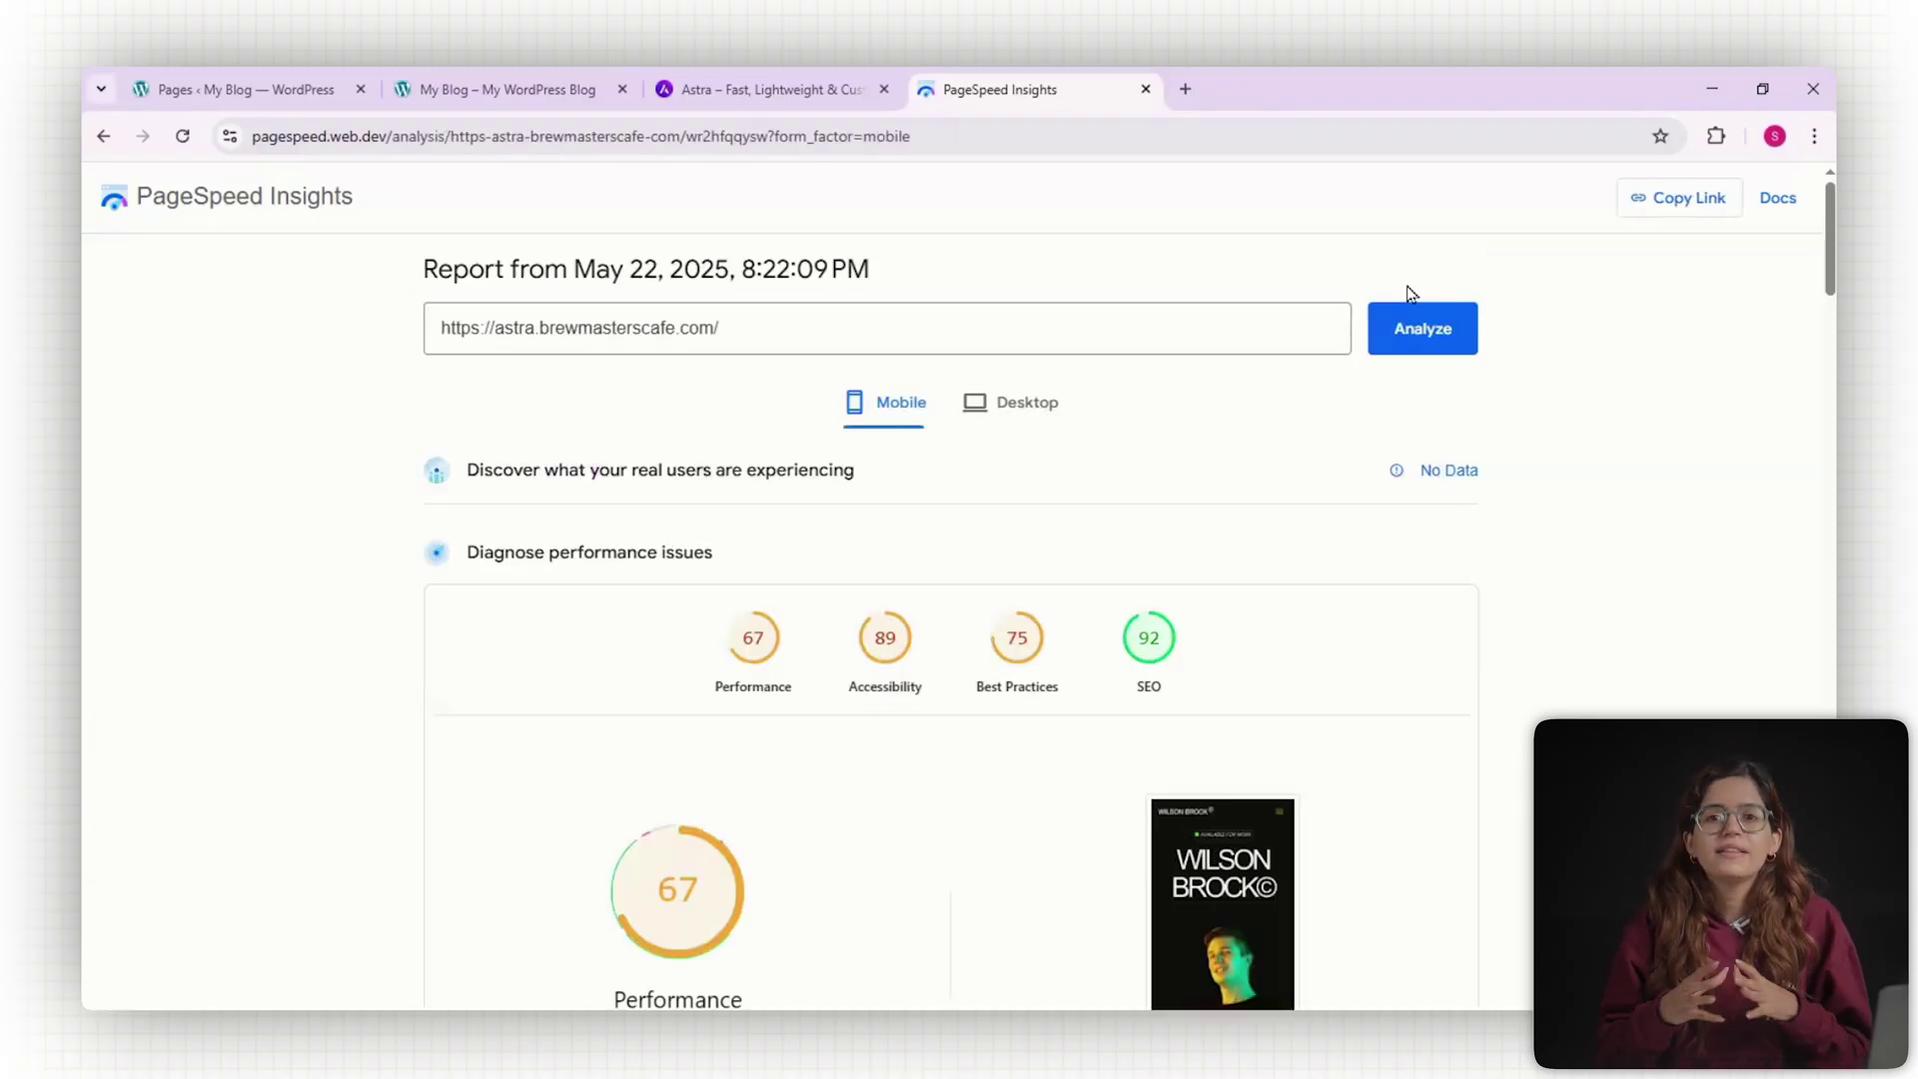
{"action": "left_click", "coordinate": [1031, 413]}
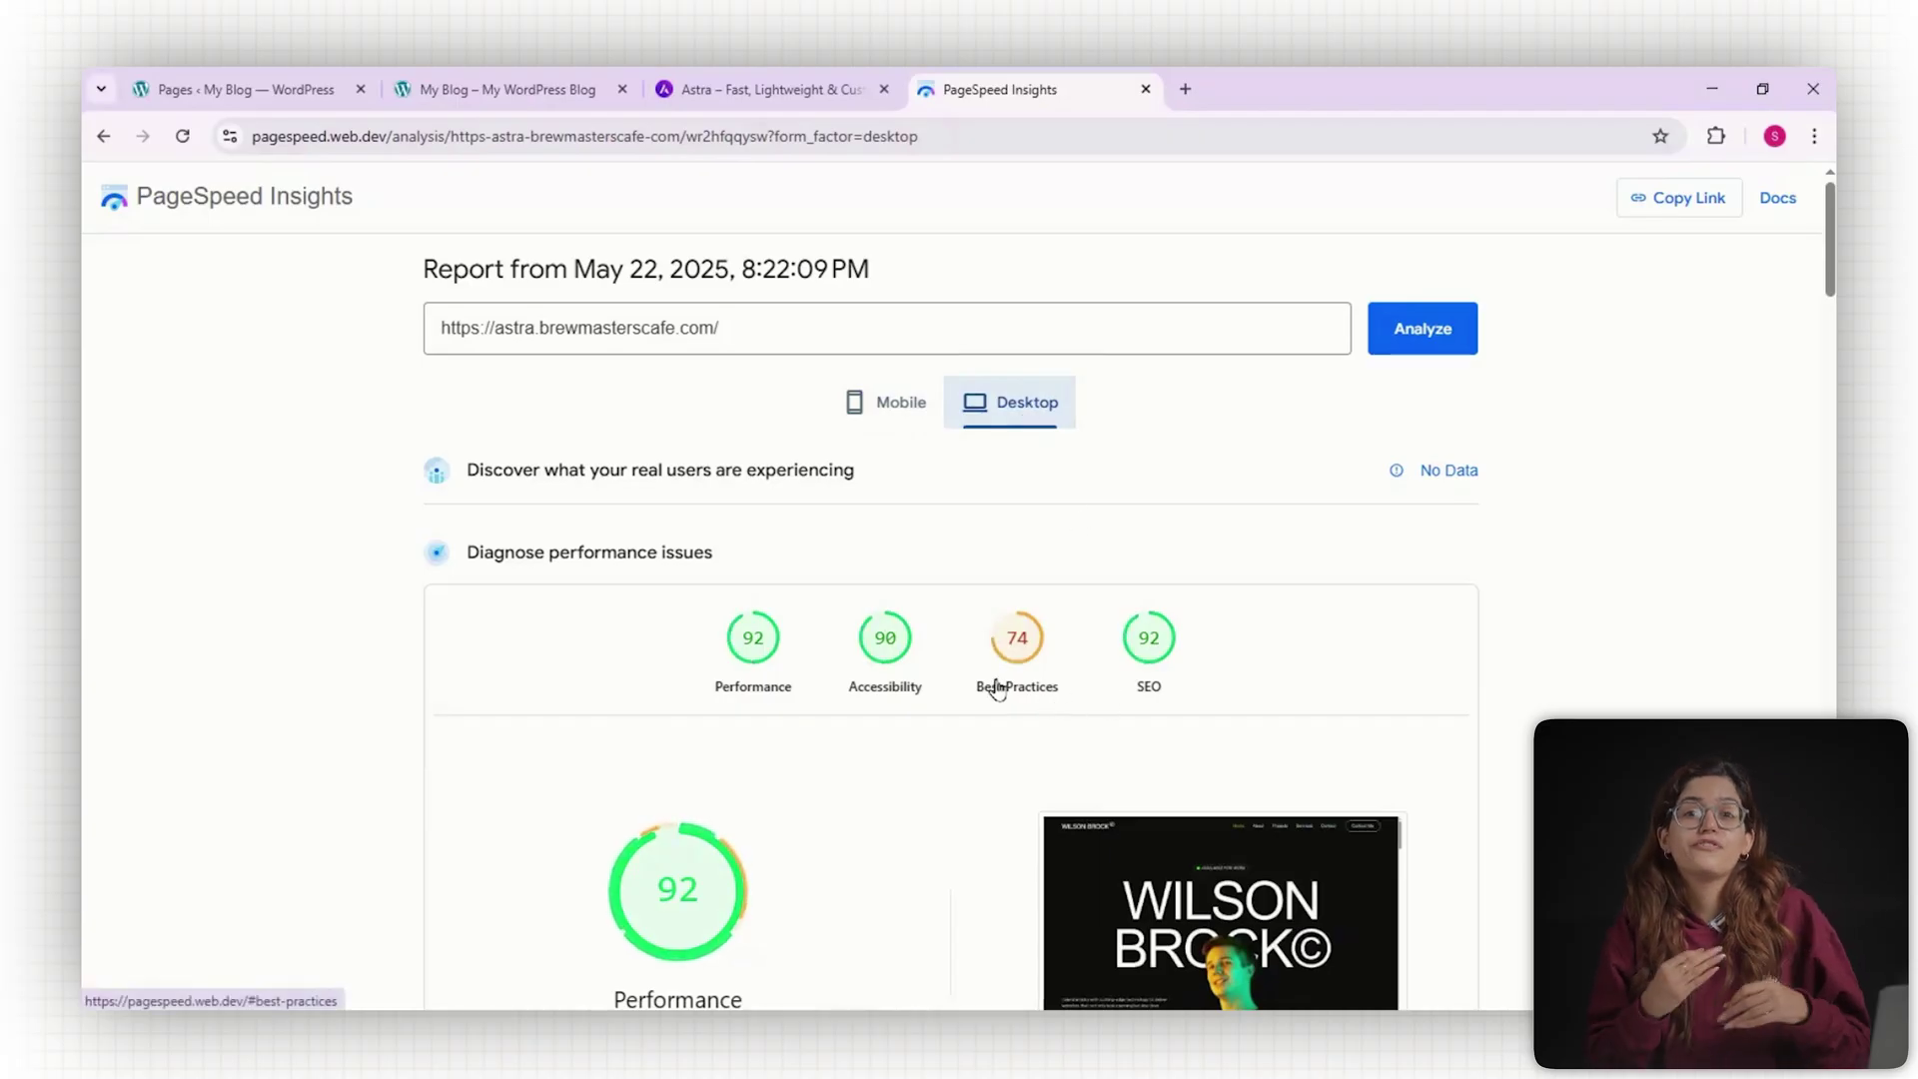
Scroll the desktop report to review Accessibility 90 and Best Practices 74.
{"action": "scroll", "coordinate": [1045, 687], "scroll_direction": "down", "scroll_amount": 3}
{"action": "scroll", "coordinate": [1046, 688], "scroll_direction": "down", "scroll_amount": 3}
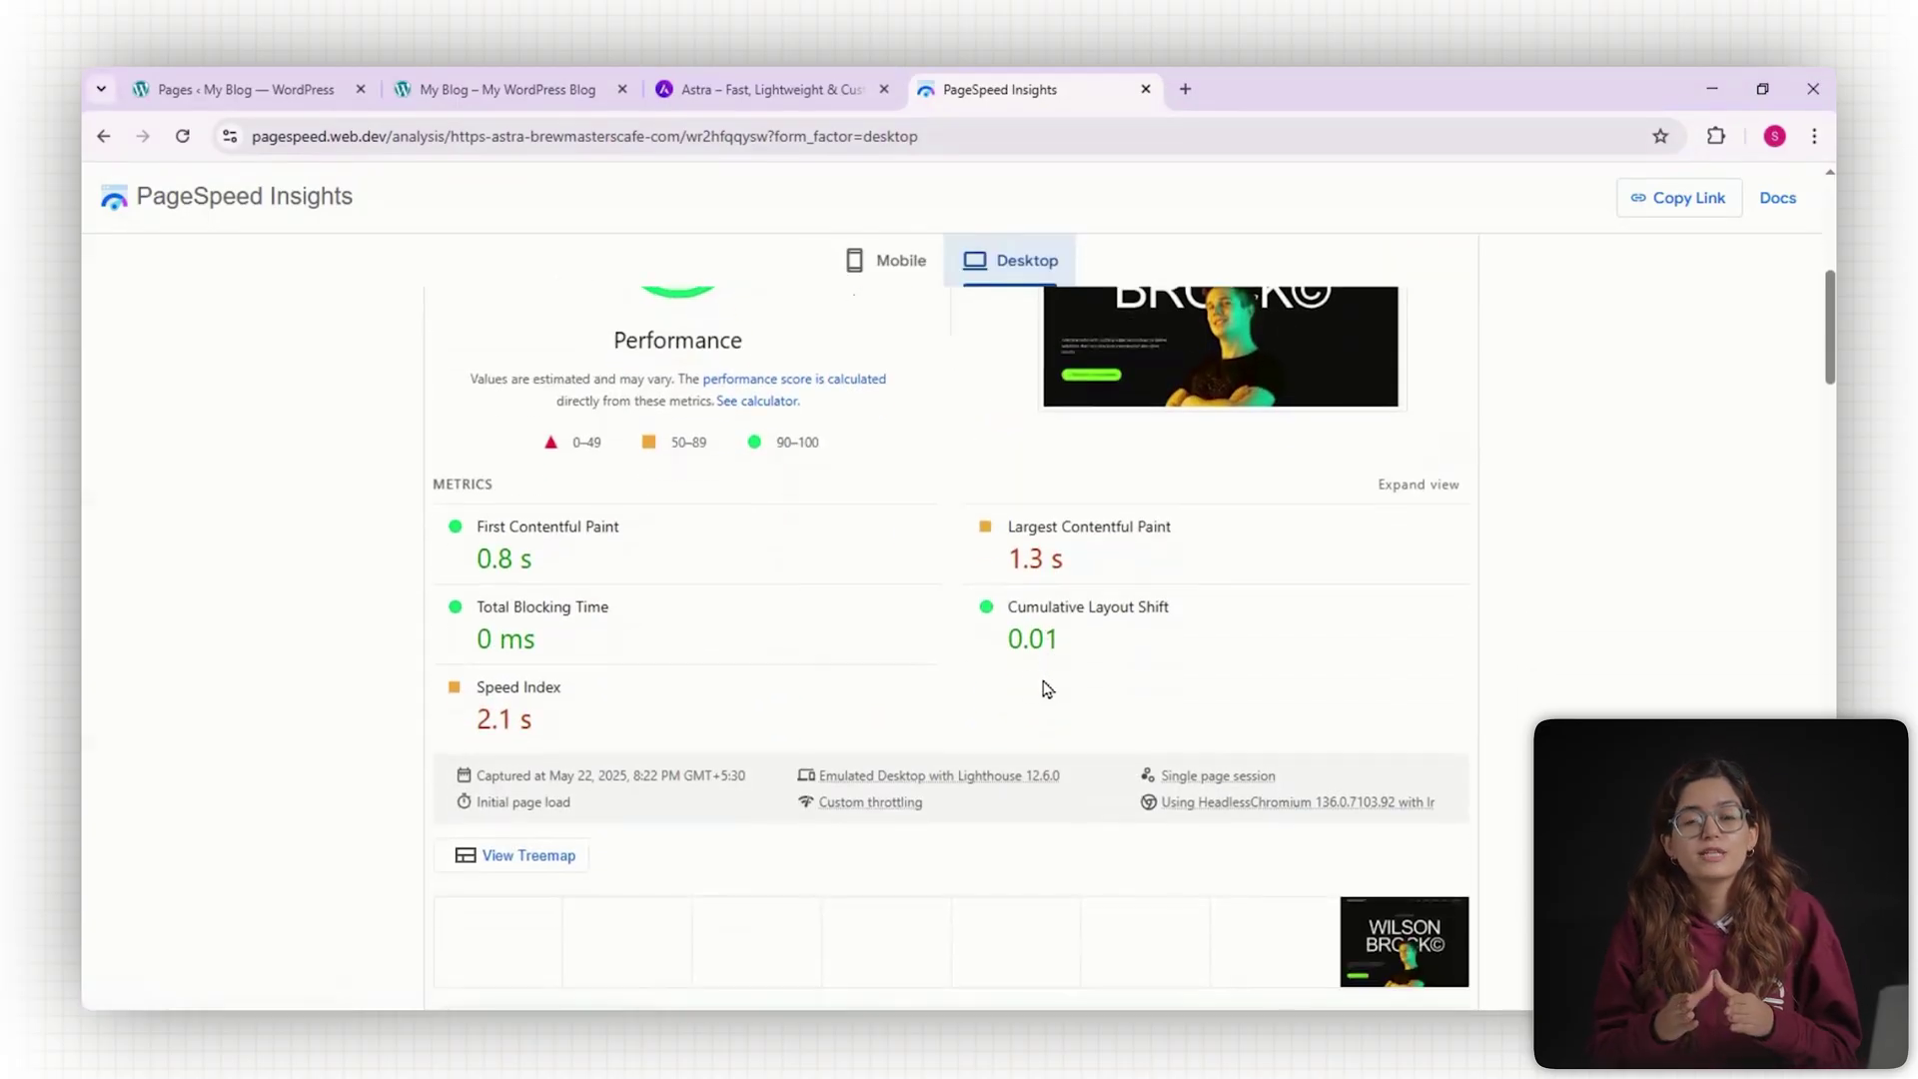
{"action": "scroll", "coordinate": [940, 681], "scroll_direction": "down", "scroll_amount": 4}
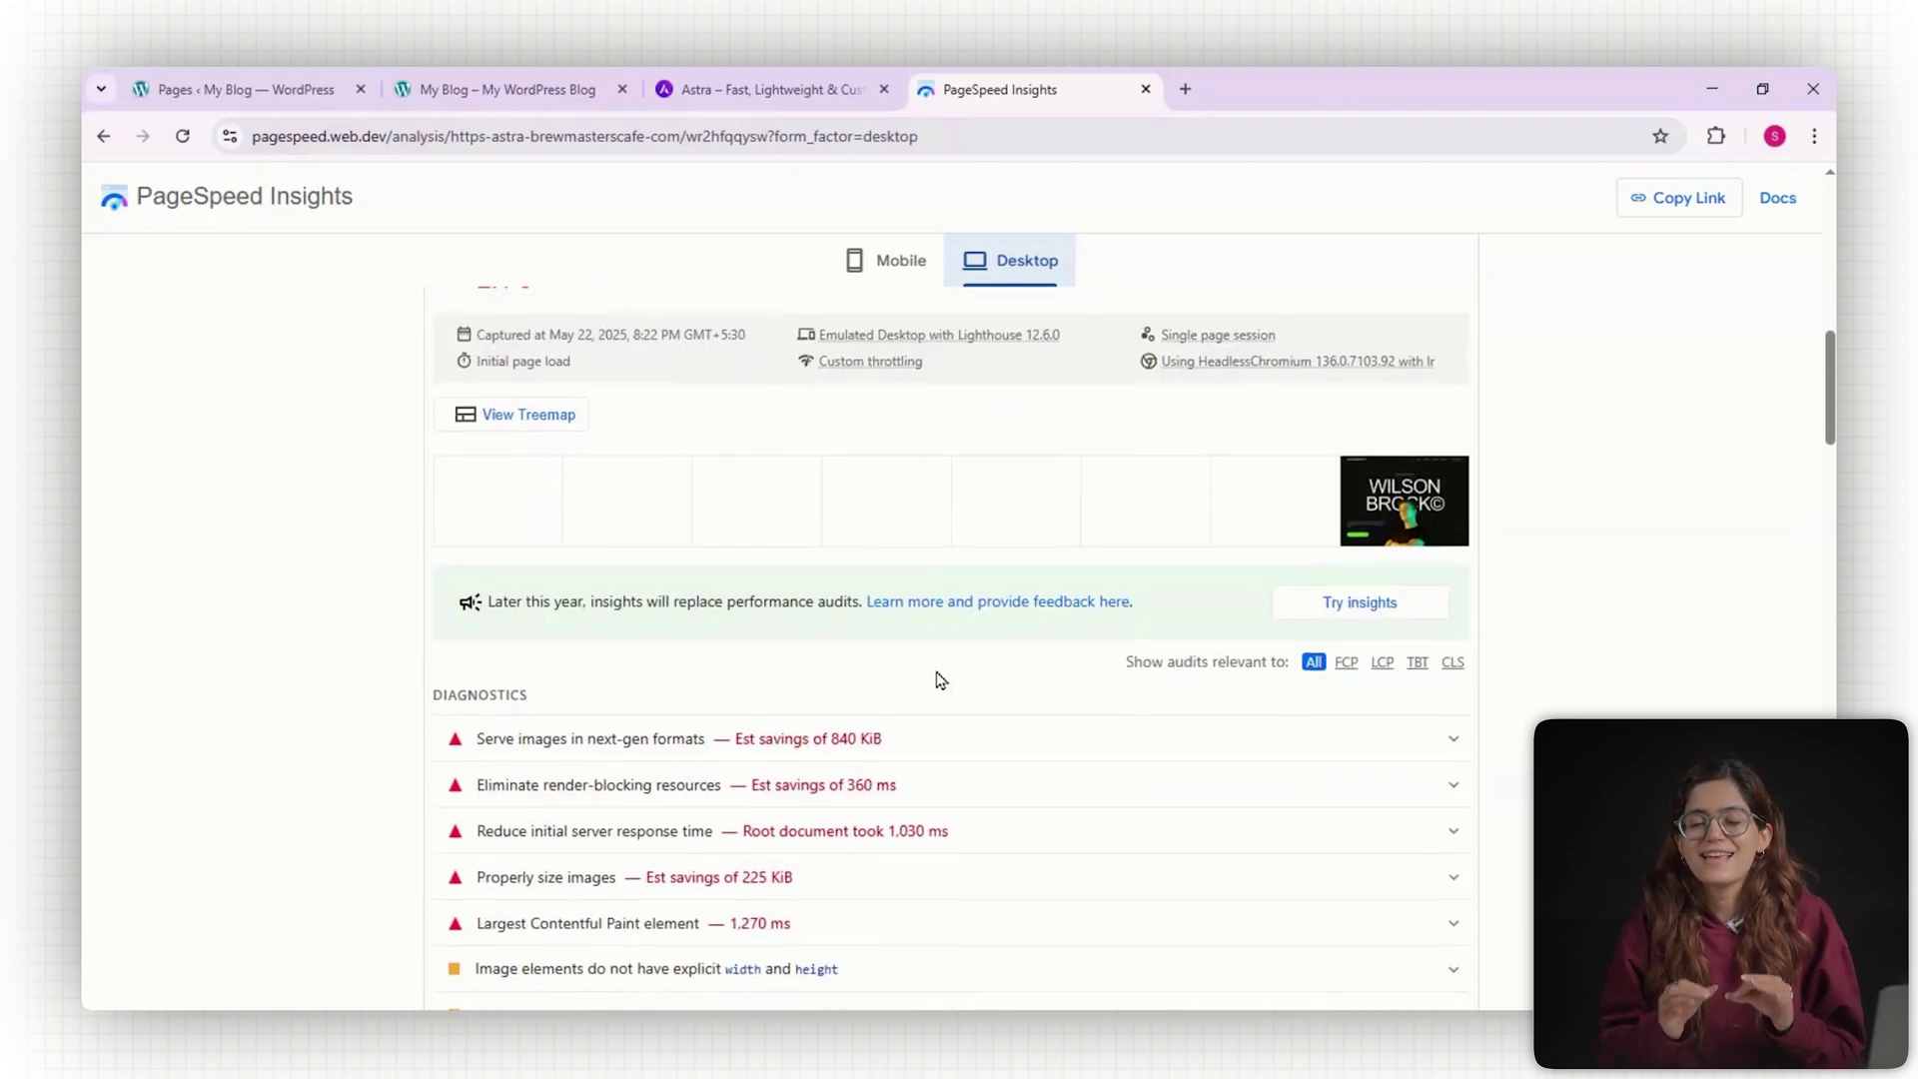
{"action": "scroll", "coordinate": [941, 681], "scroll_direction": "down", "scroll_amount": 9}
{"action": "scroll", "coordinate": [939, 679], "scroll_direction": "down", "scroll_amount": 3}
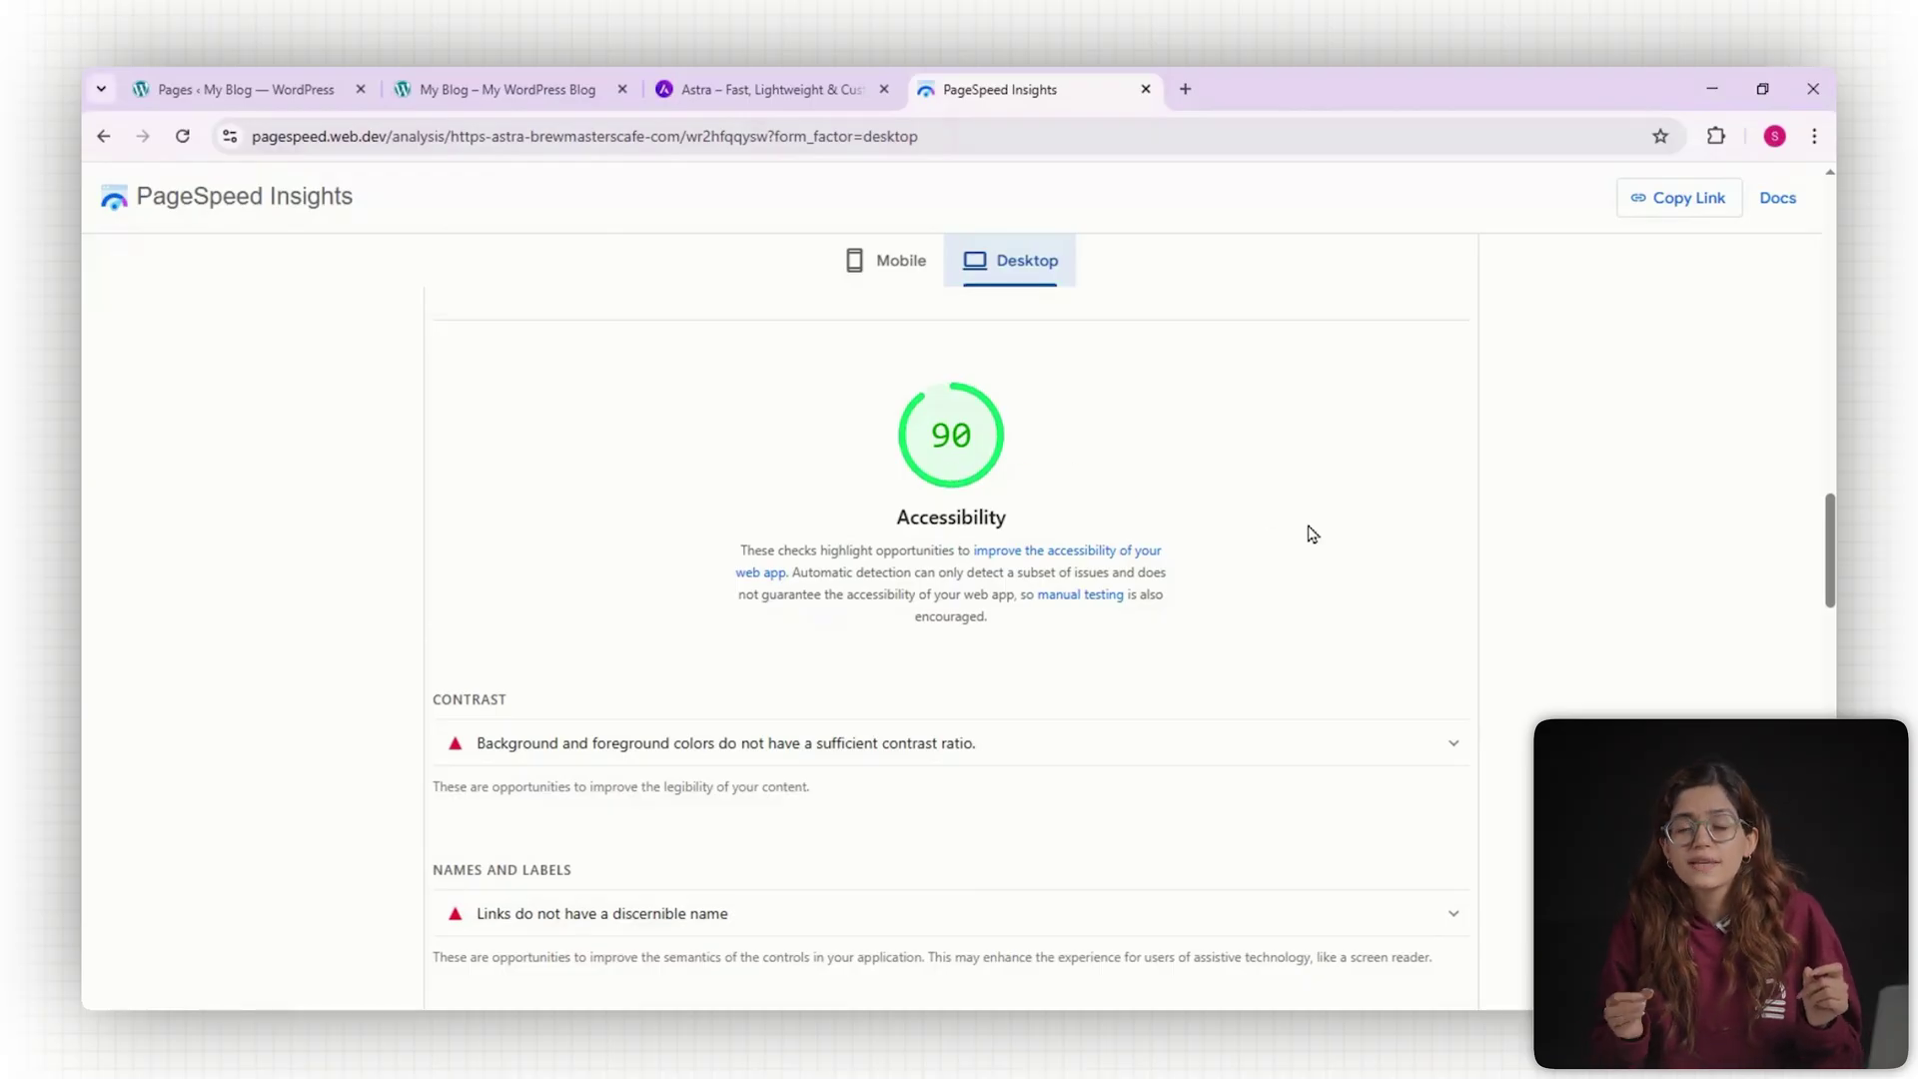
{"action": "scroll", "coordinate": [1312, 534], "scroll_direction": "down", "scroll_amount": 10}
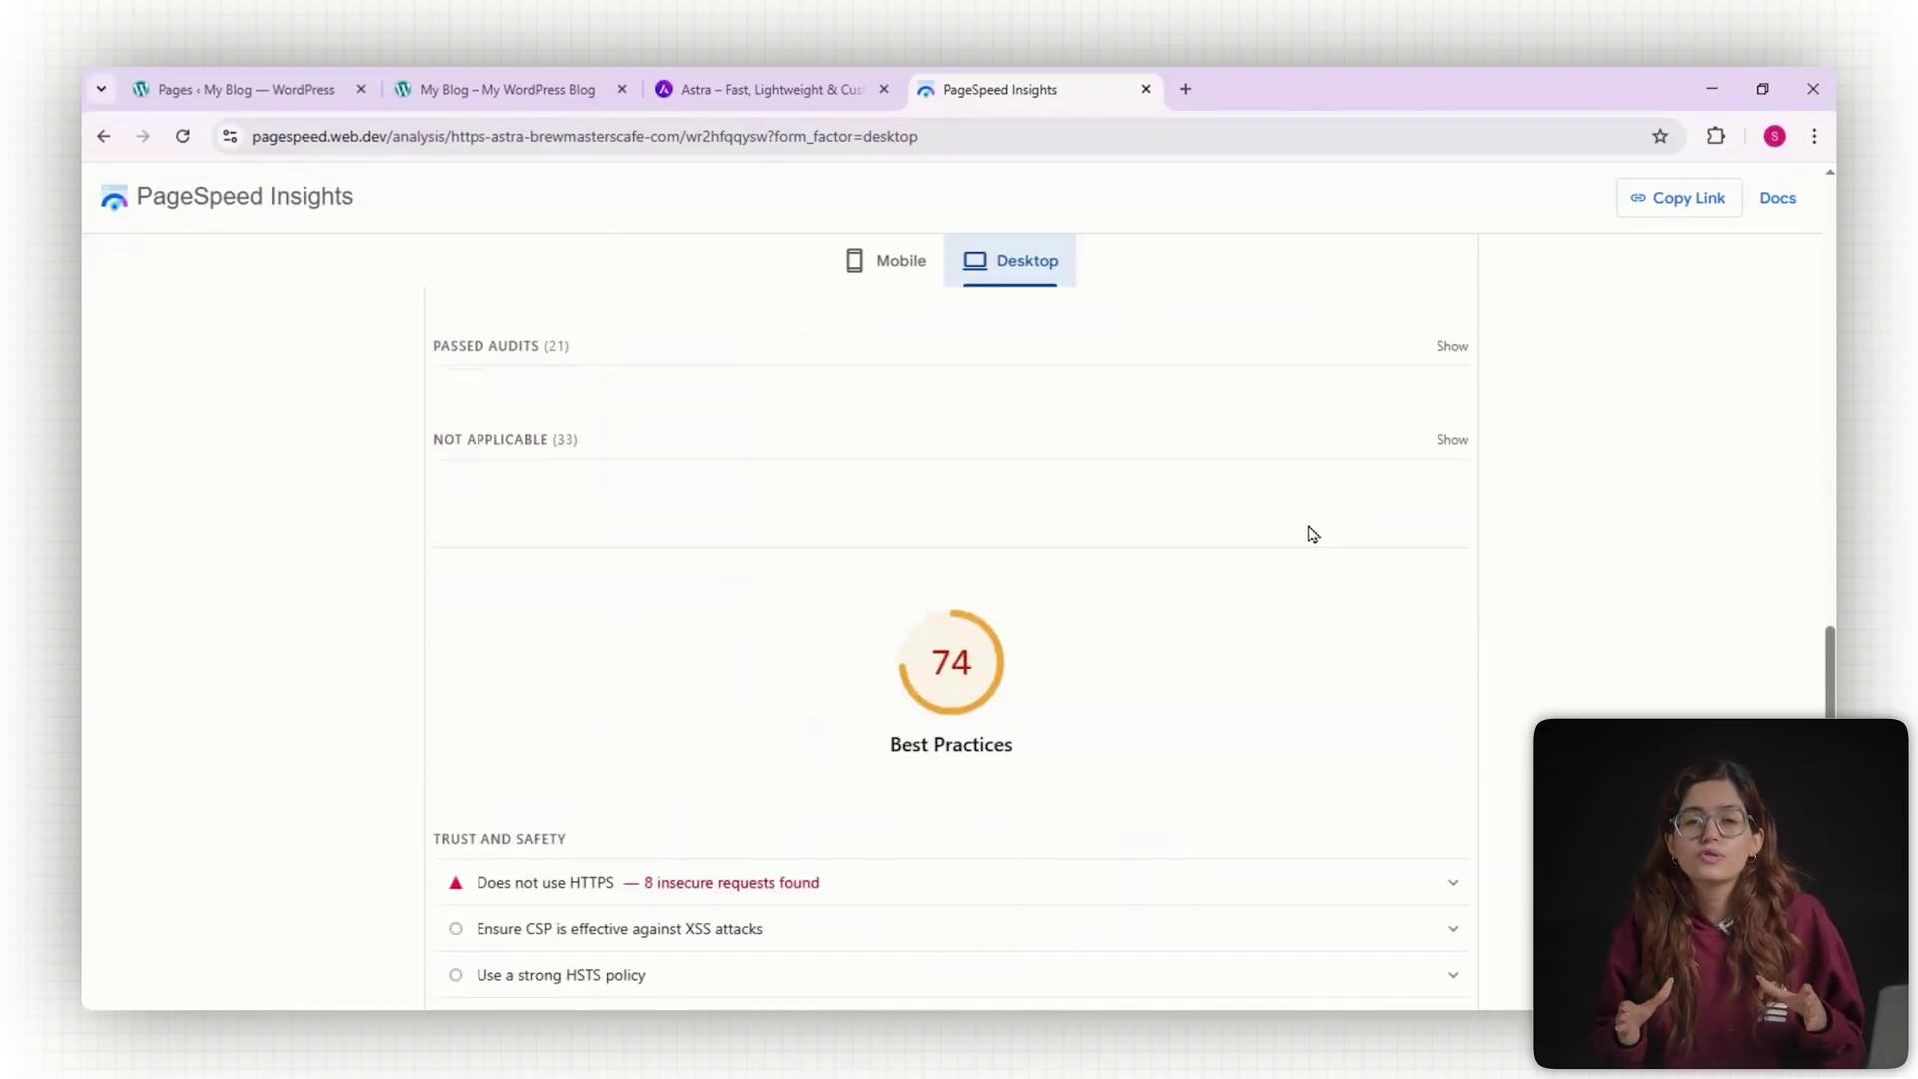
{"action": "scroll", "coordinate": [1312, 534], "scroll_direction": "up", "scroll_amount": 10}
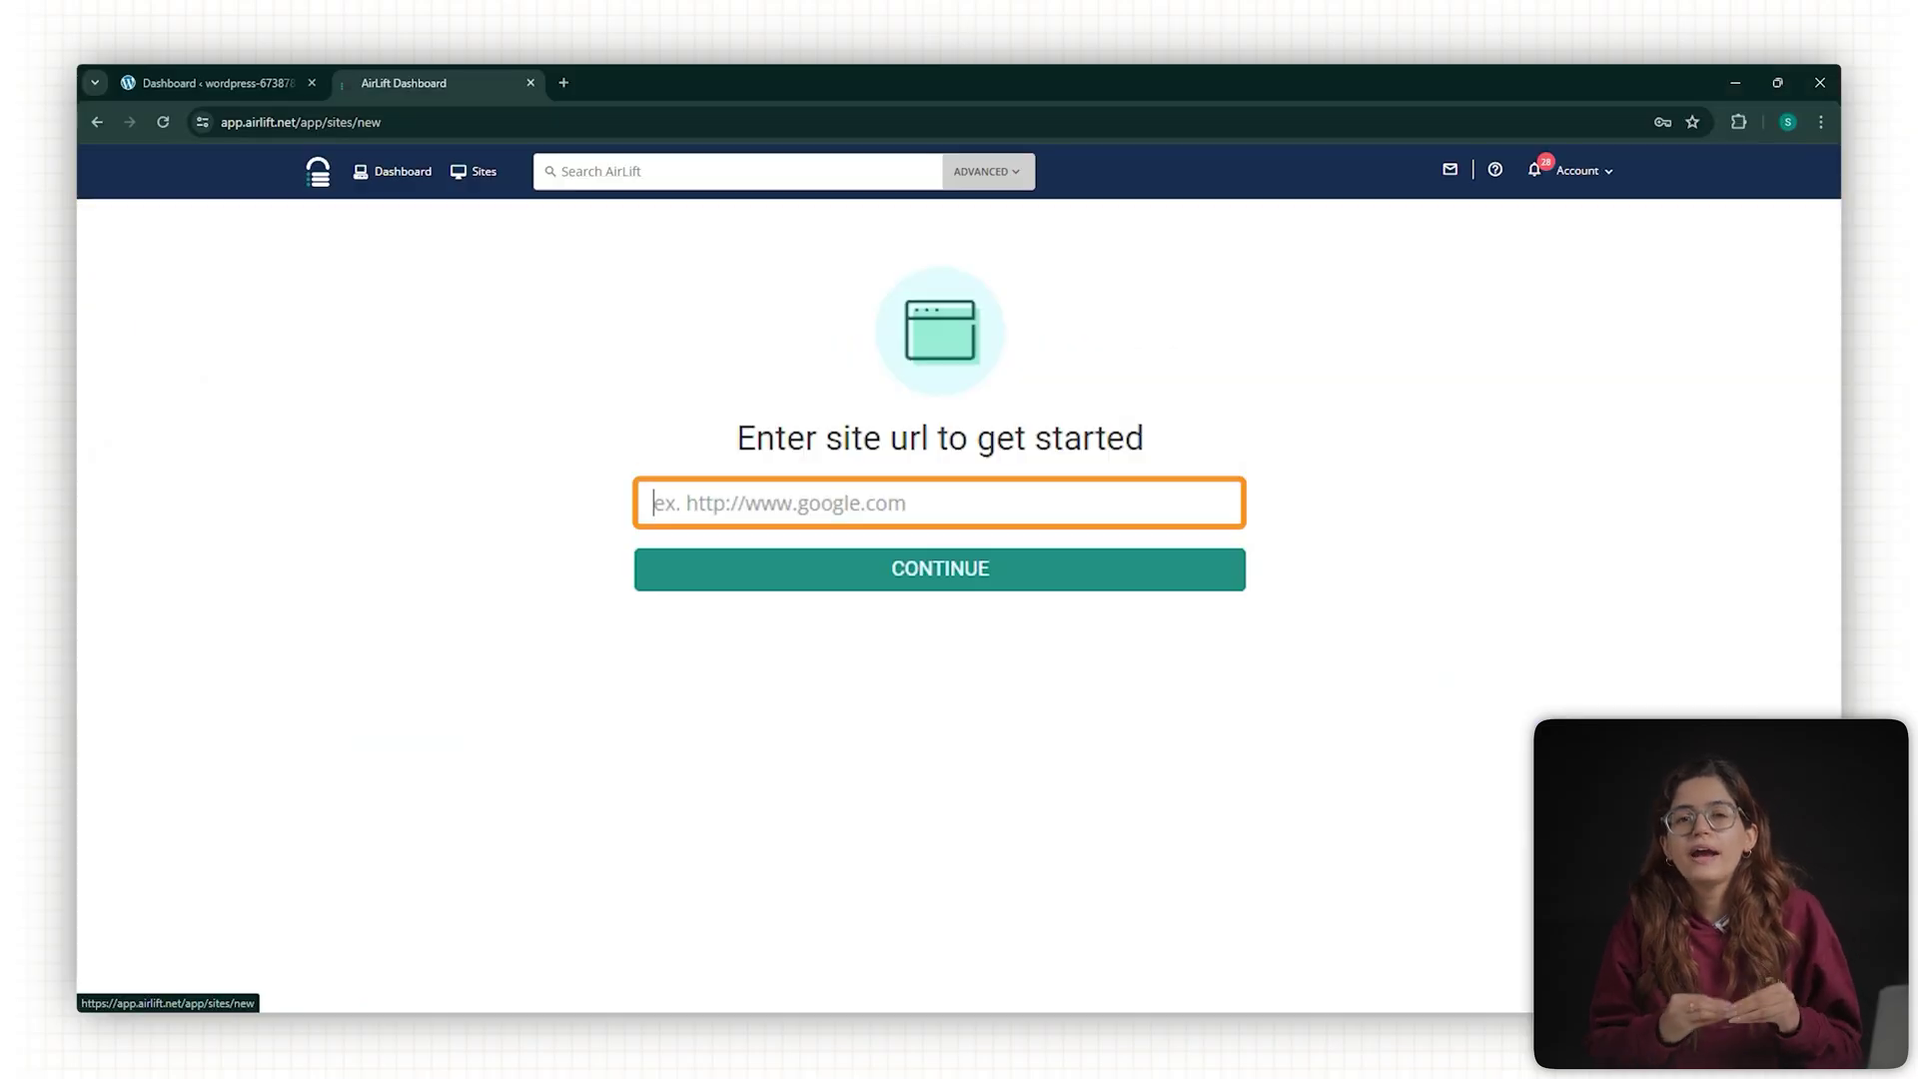
Paste the WordPress site address into AirLift and submit it for a performance report.
{"action": "type", "text": "https://wordpress-673878-4448699.cloudwaysapps.com/"}
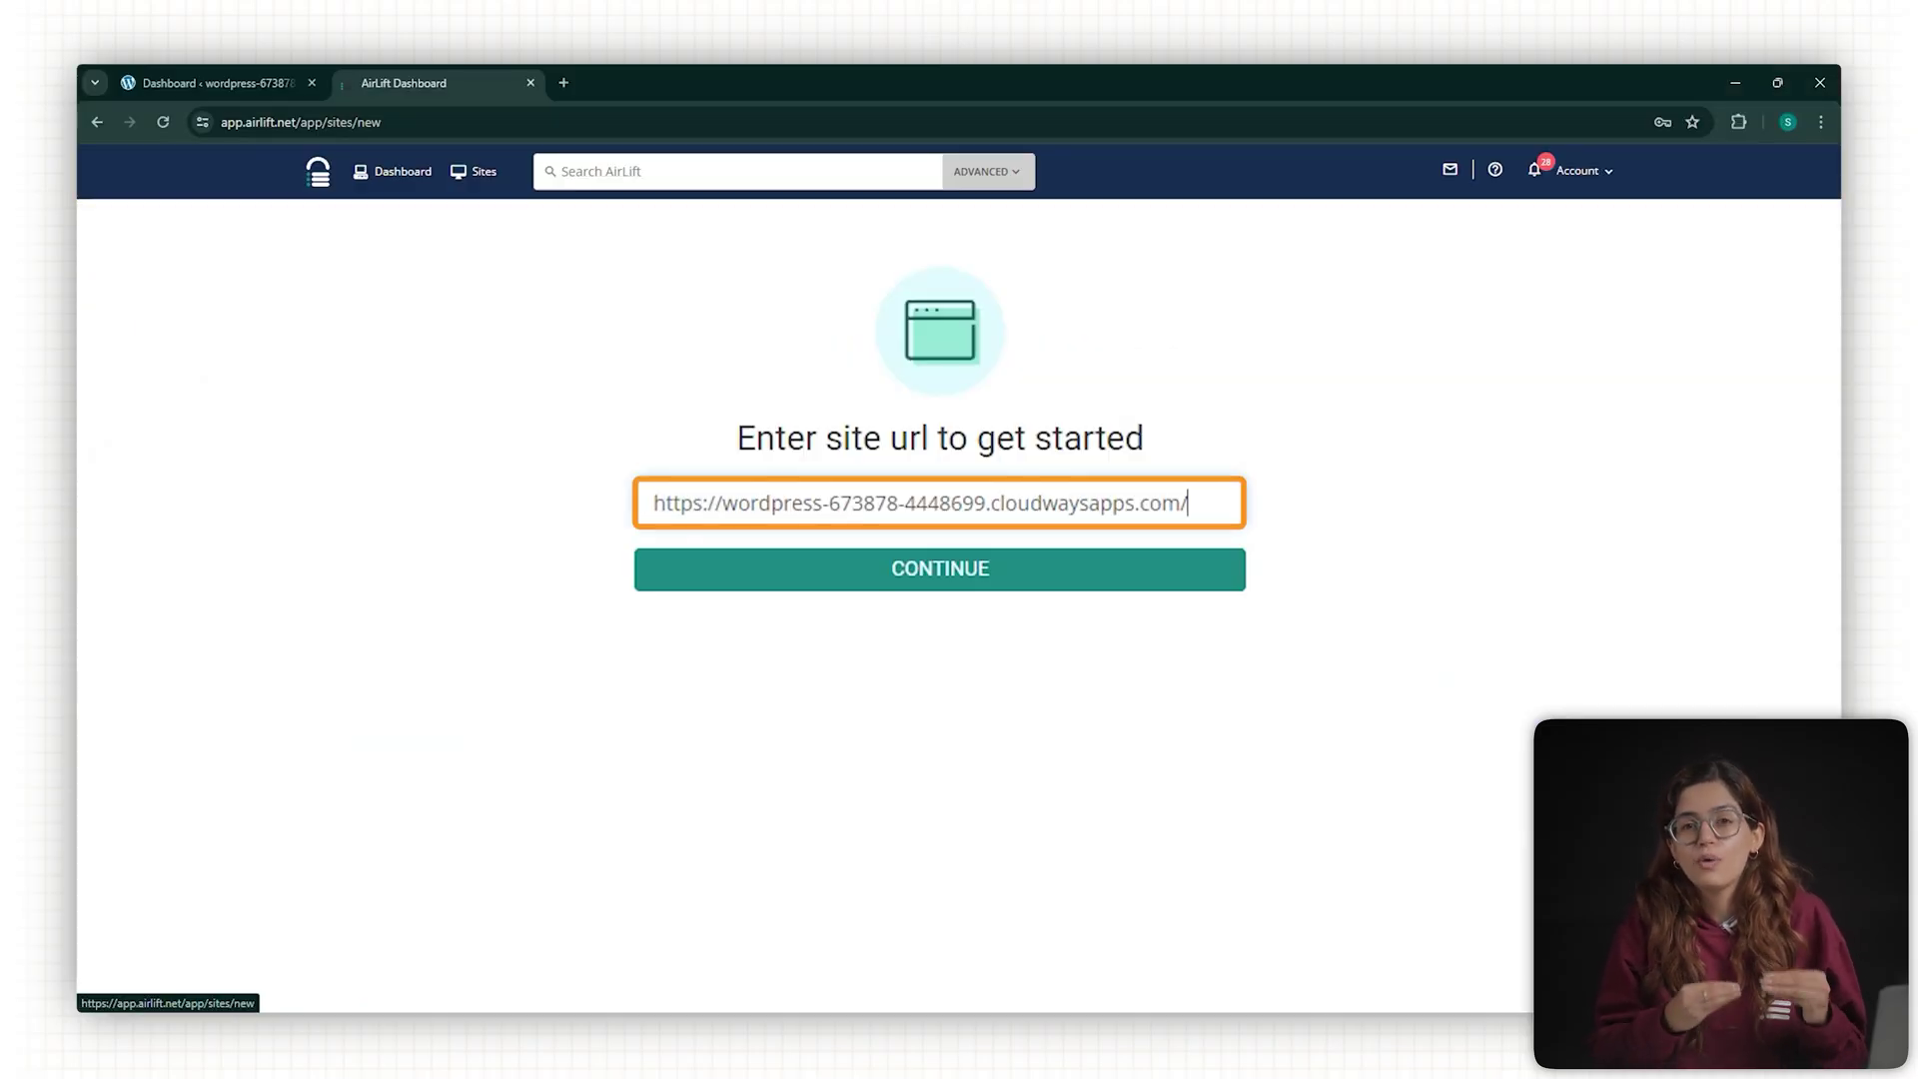
{"action": "left_click", "coordinate": [810, 577]}
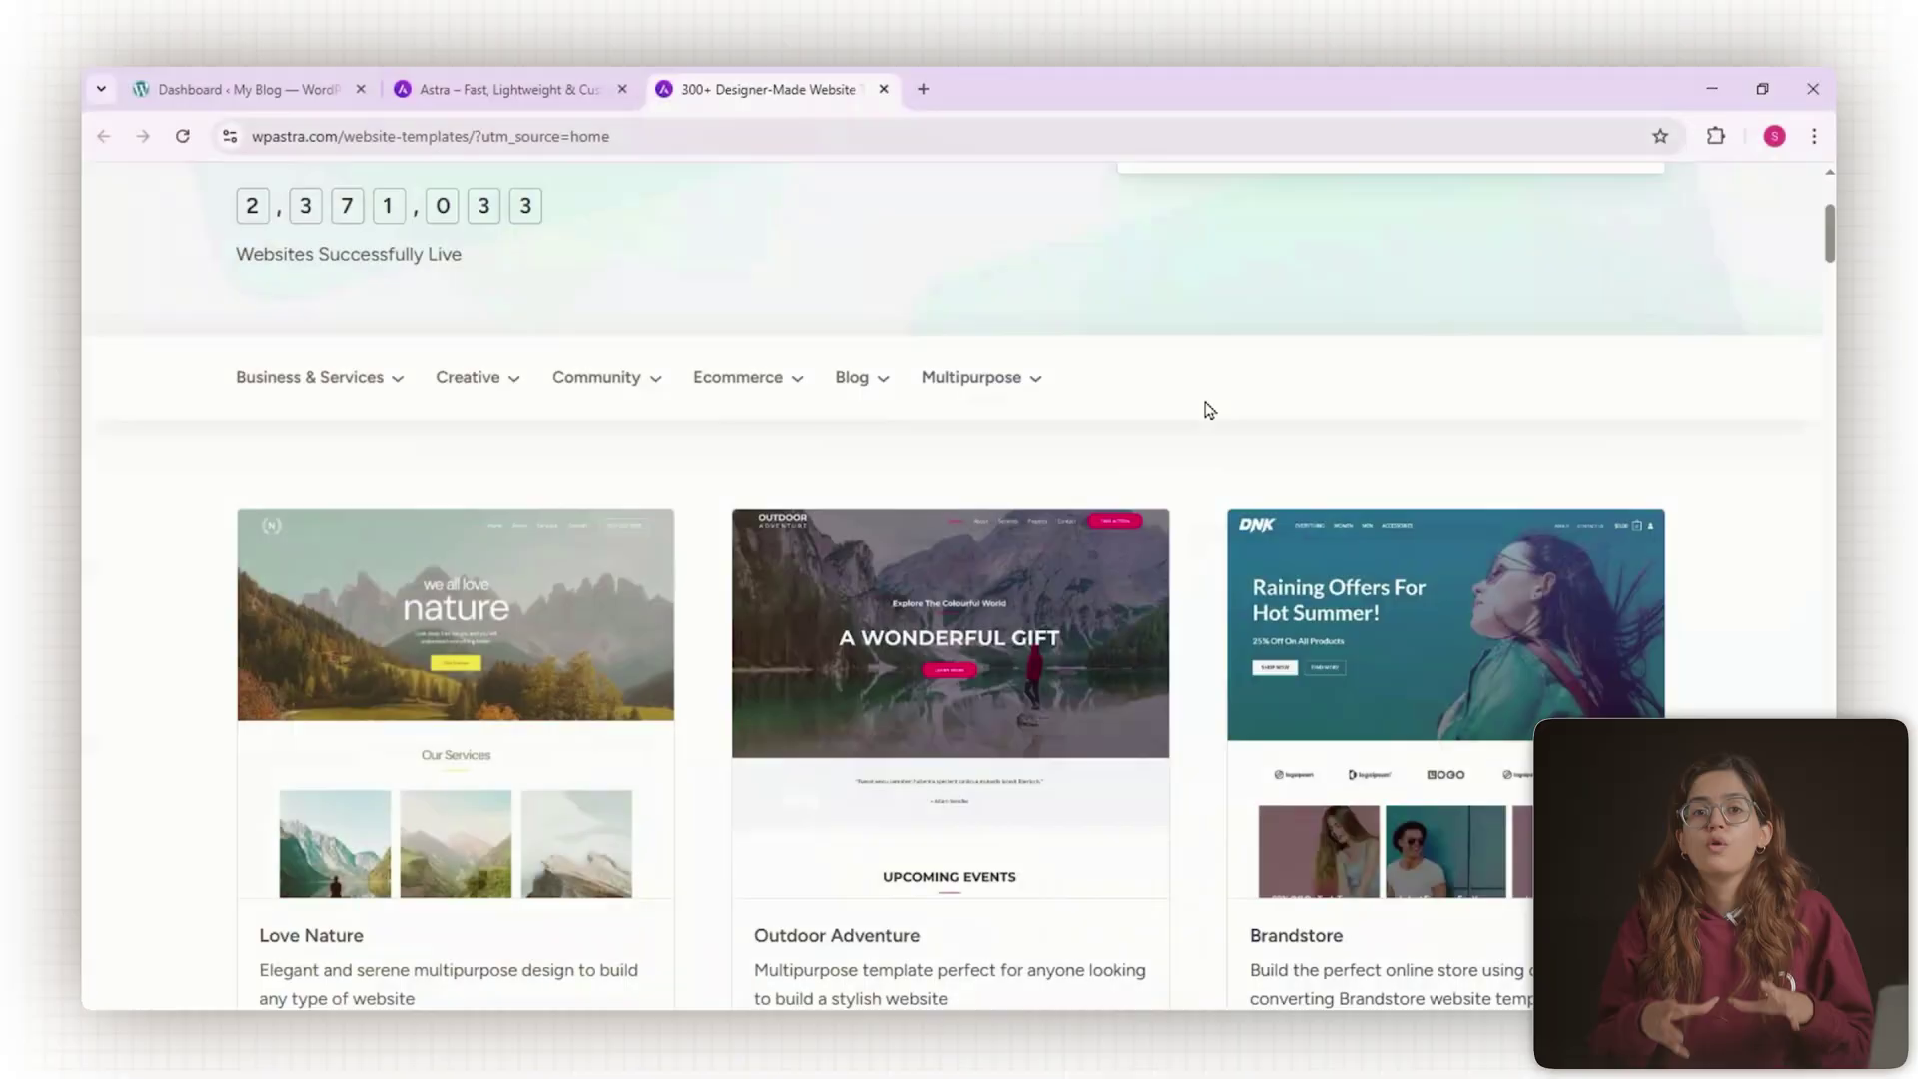
Browse the Business & Services starter template categories.
{"action": "left_click", "coordinate": [394, 386]}
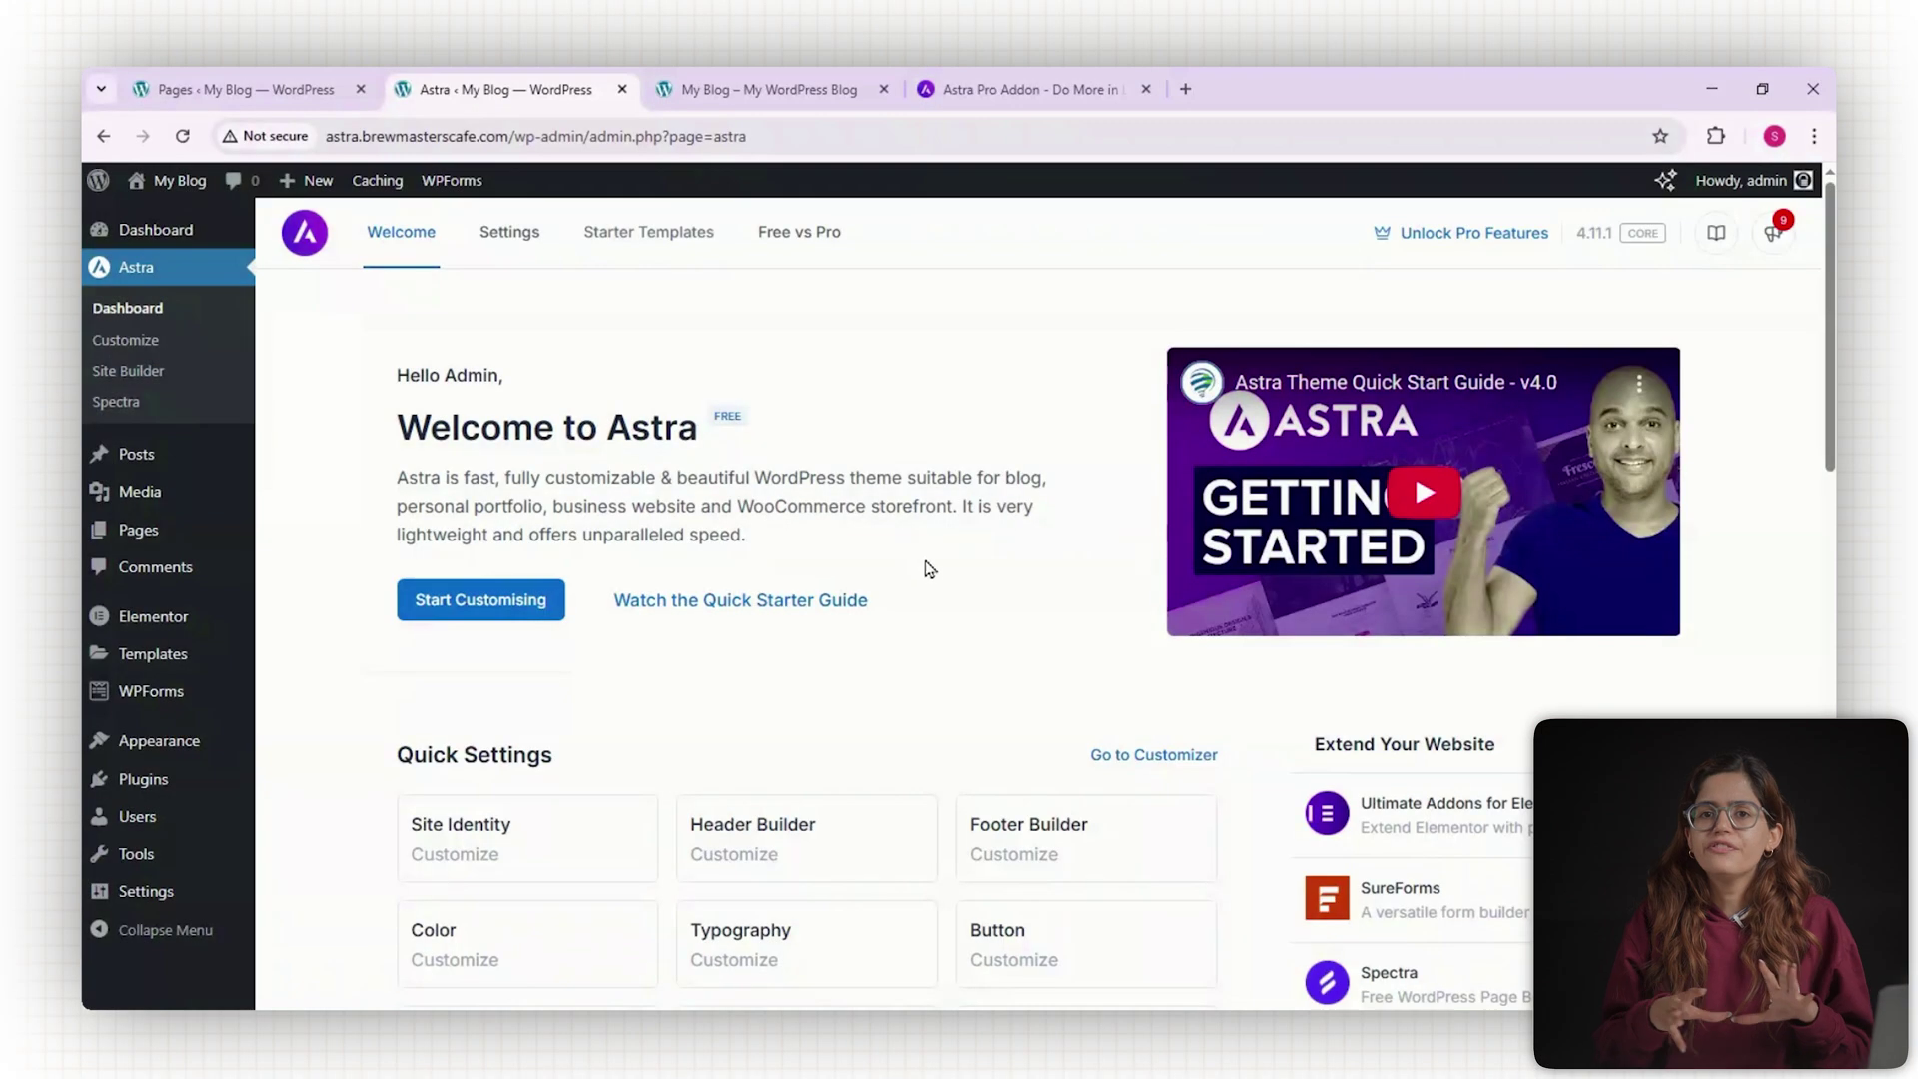
Scroll the Astra dashboard down and highlight the Astra Pro Modules heading.
{"action": "scroll", "coordinate": [932, 571], "scroll_direction": "down", "scroll_amount": 3}
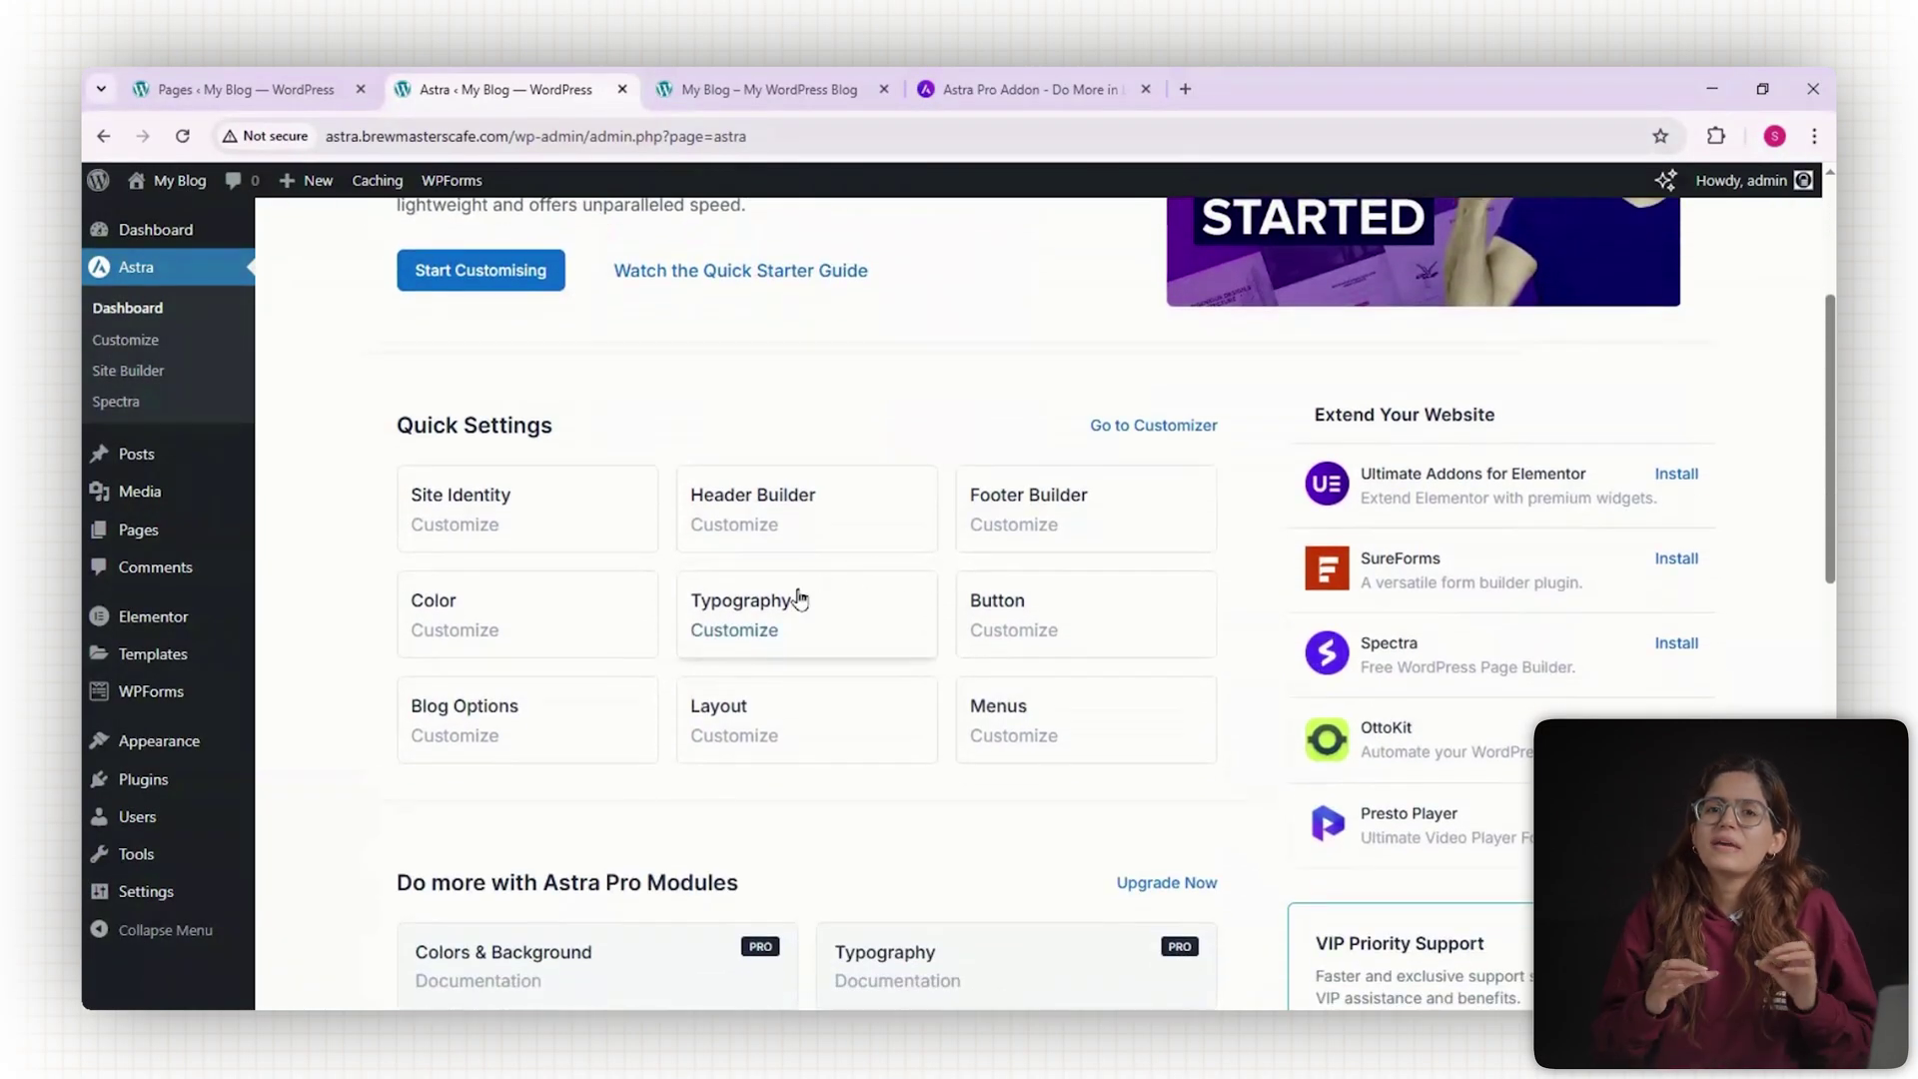
{"action": "scroll", "coordinate": [933, 620], "scroll_direction": "down", "scroll_amount": 4}
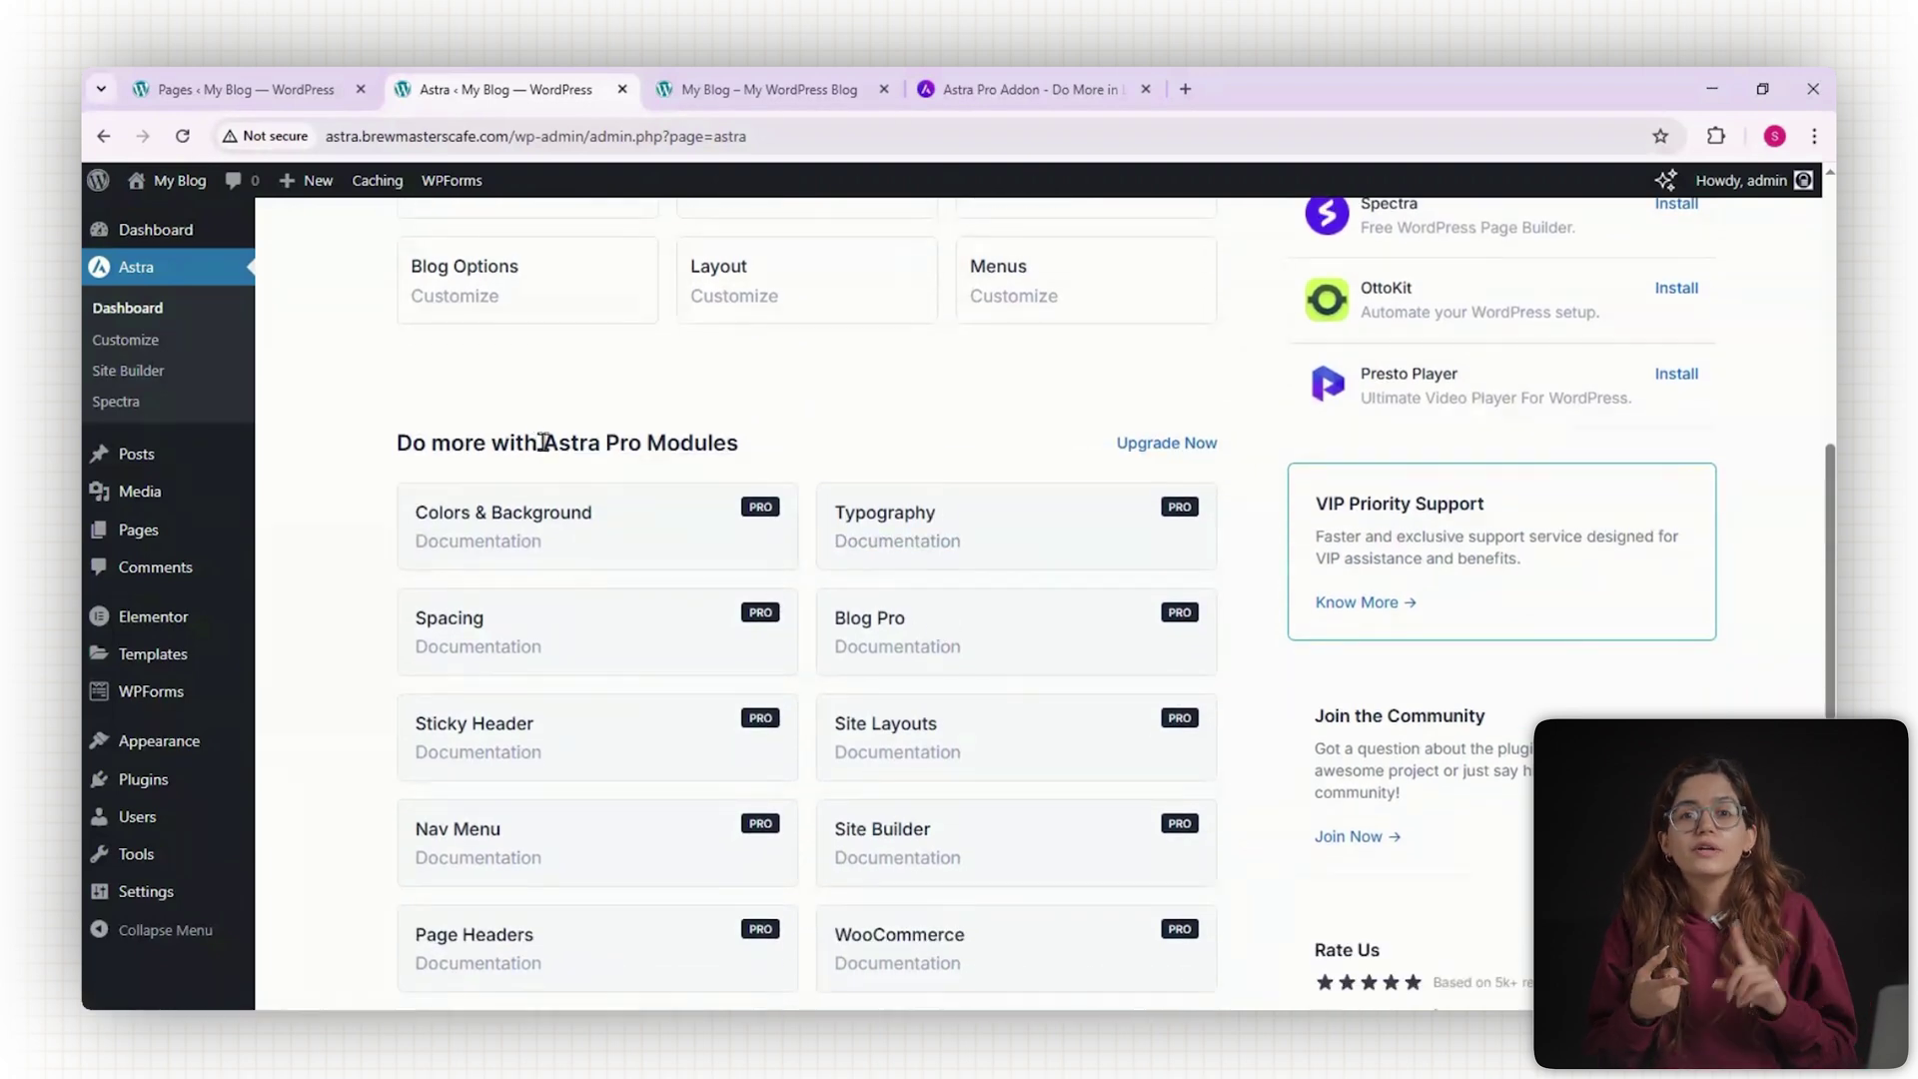
{"action": "left_click_drag", "start_coordinate": [543, 442], "coordinate": [740, 447]}
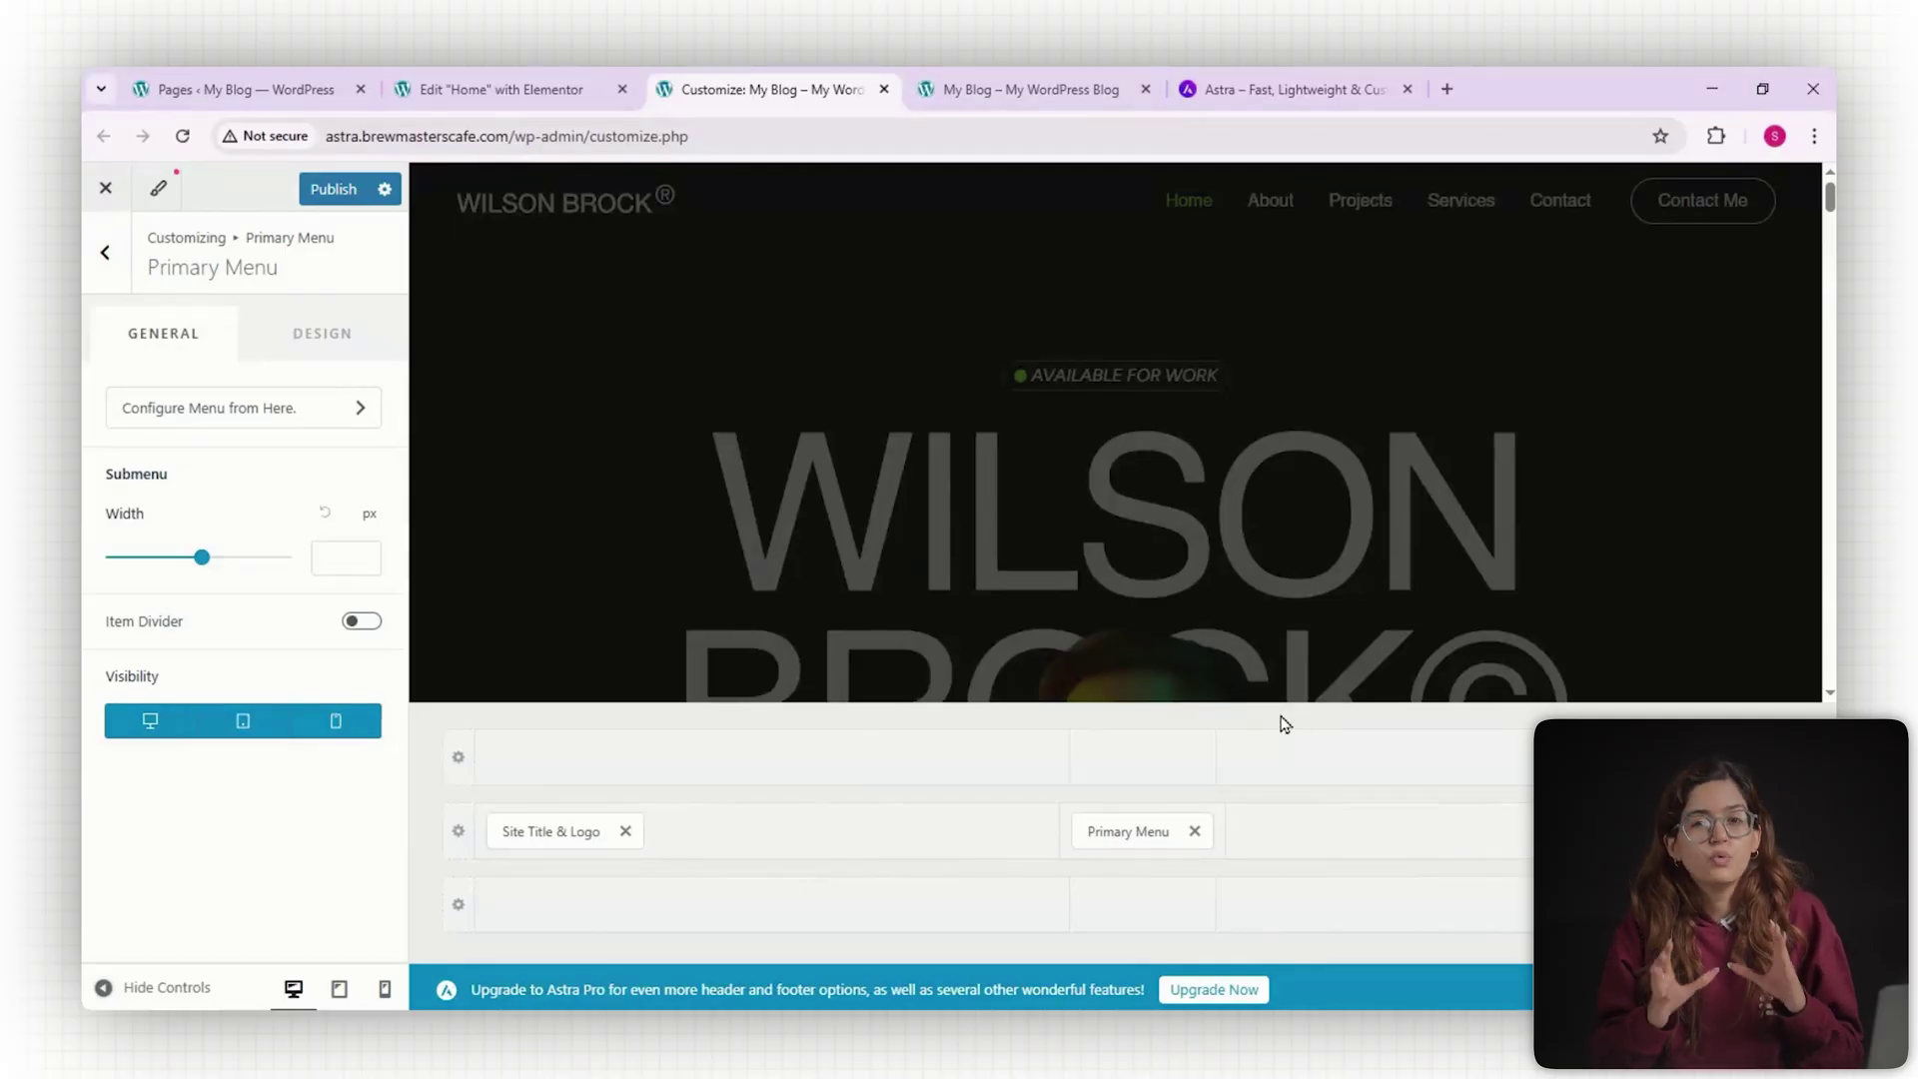
Close the customizer tab and select the Home page's Hero Section in Elementor.
{"action": "key", "text": "ctrl+w"}
{"action": "scroll", "coordinate": [1289, 488], "scroll_direction": "up", "scroll_amount": 10}
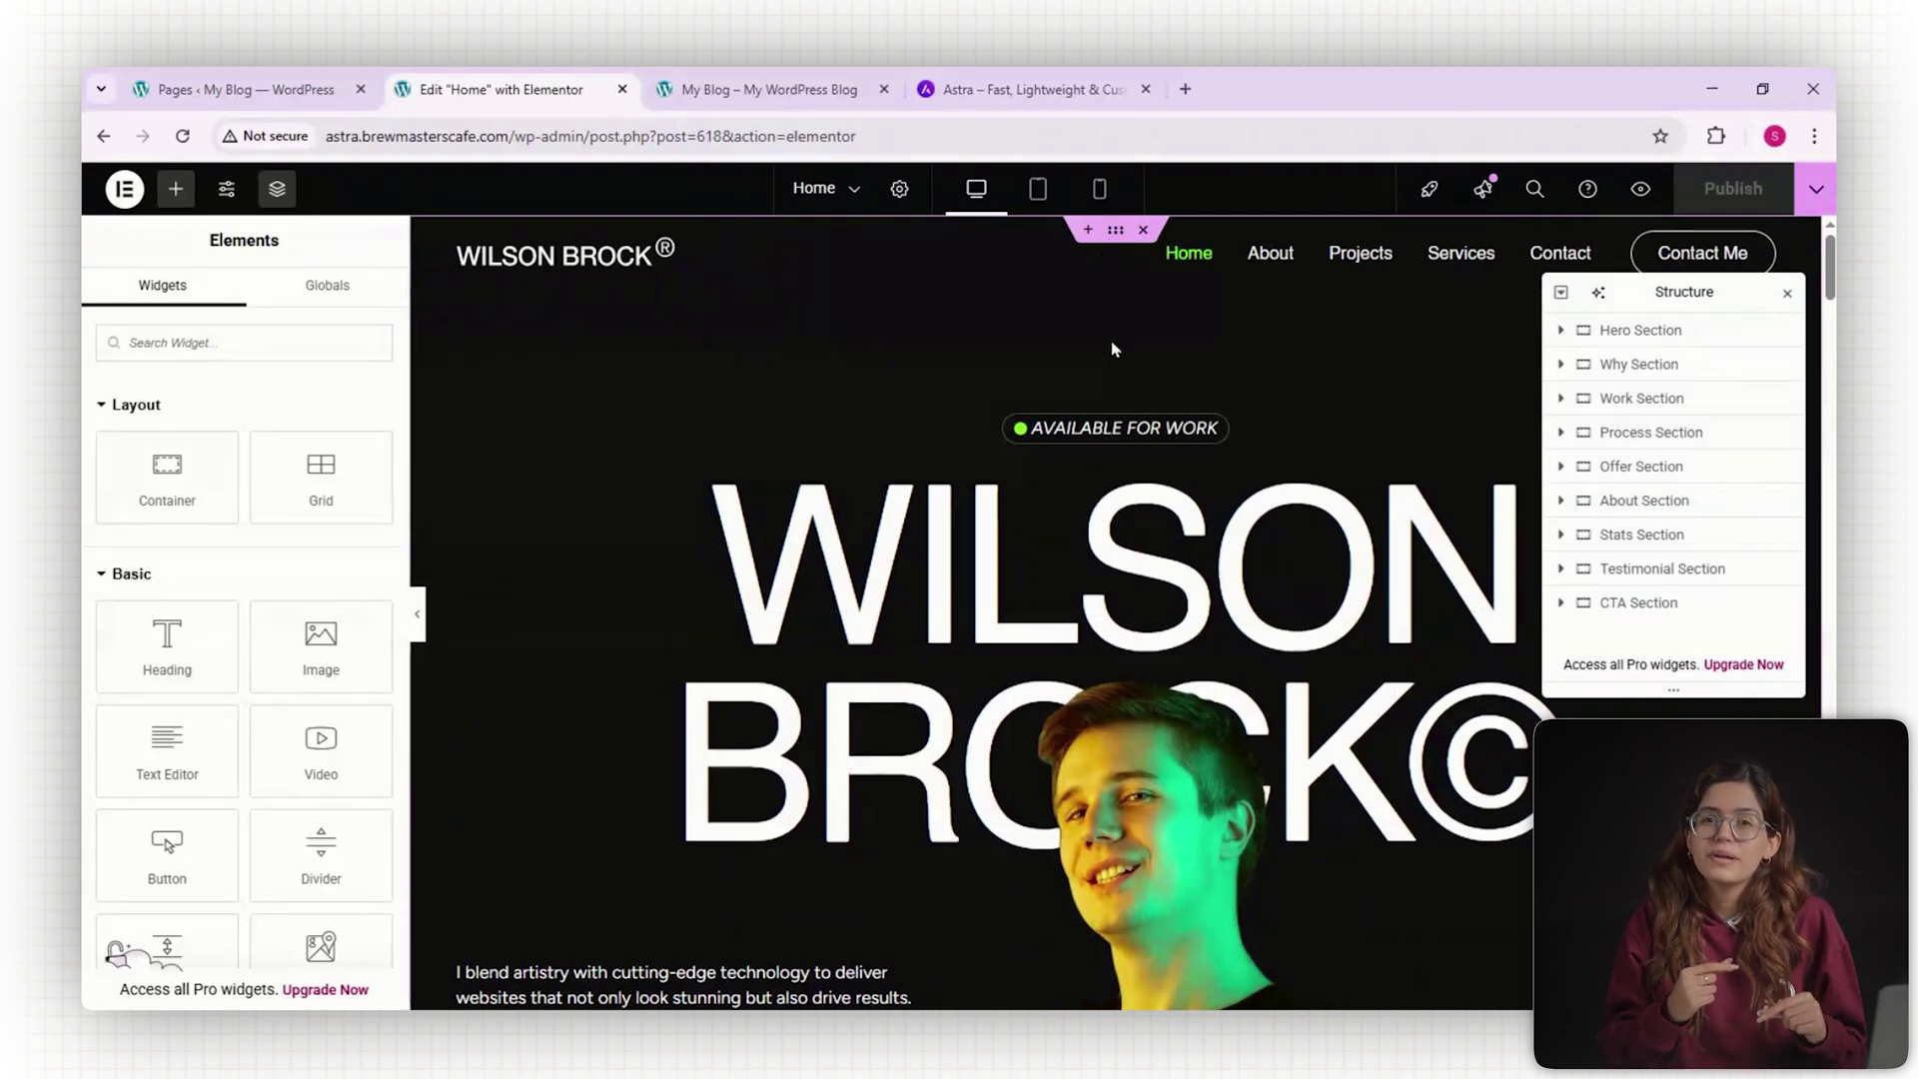
{"action": "left_click", "coordinate": [1621, 338]}
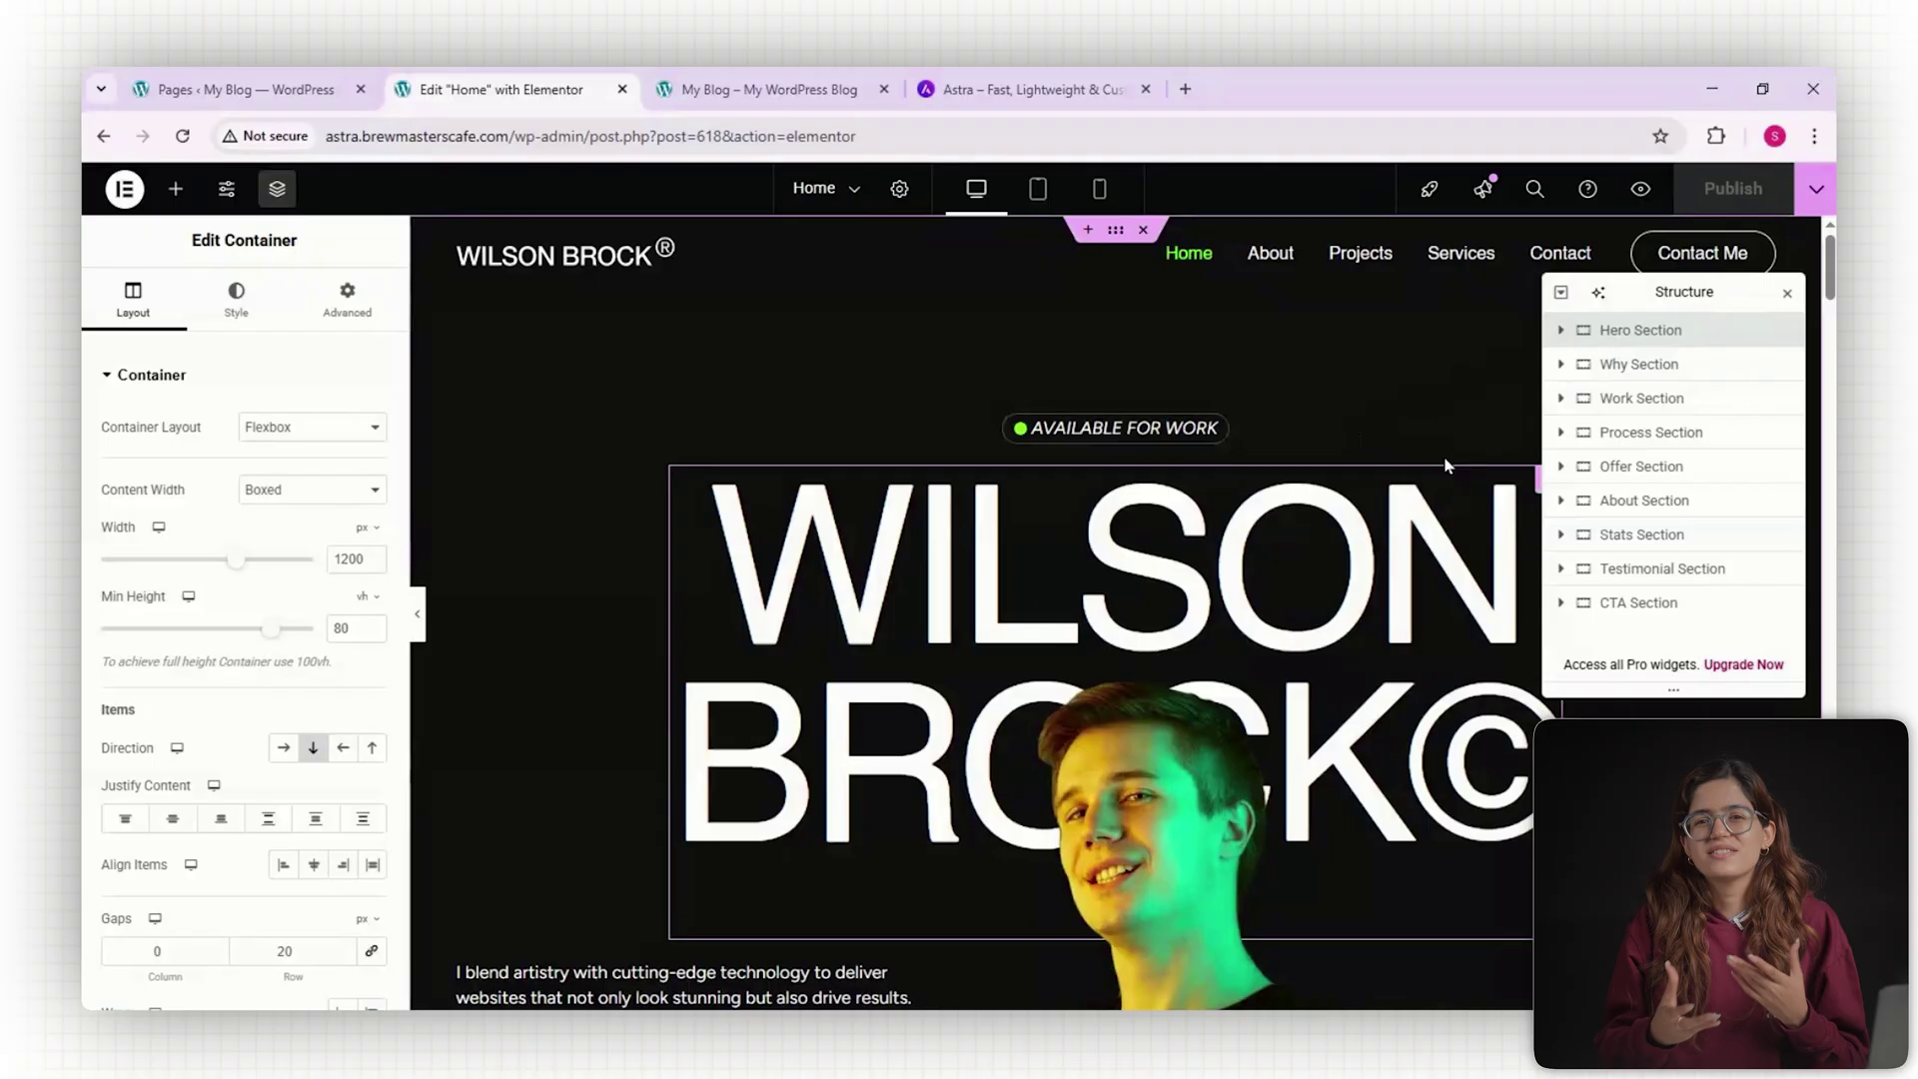
Select the hero photo and open Insert Media to replace it.
{"action": "scroll", "coordinate": [1446, 464], "scroll_direction": "down", "scroll_amount": 2}
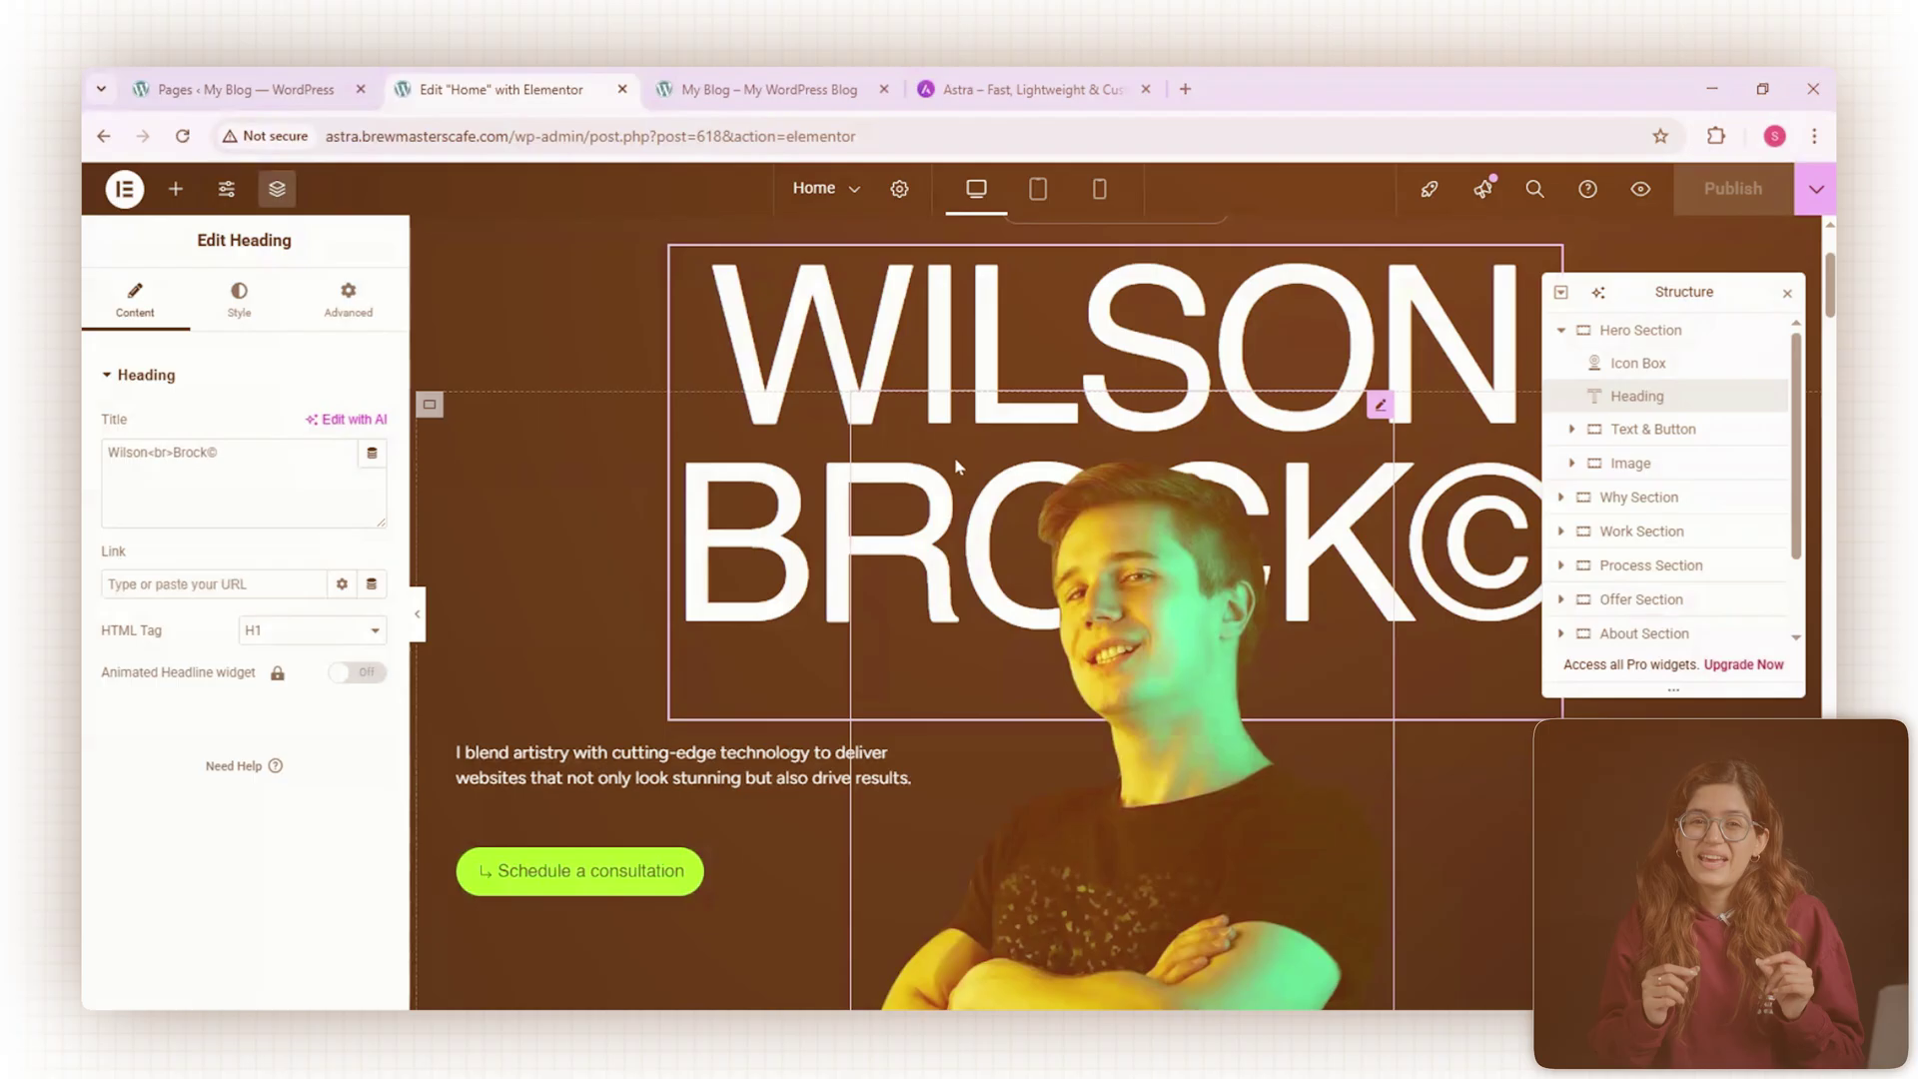
{"action": "scroll", "coordinate": [1658, 459], "scroll_direction": "down", "scroll_amount": 1}
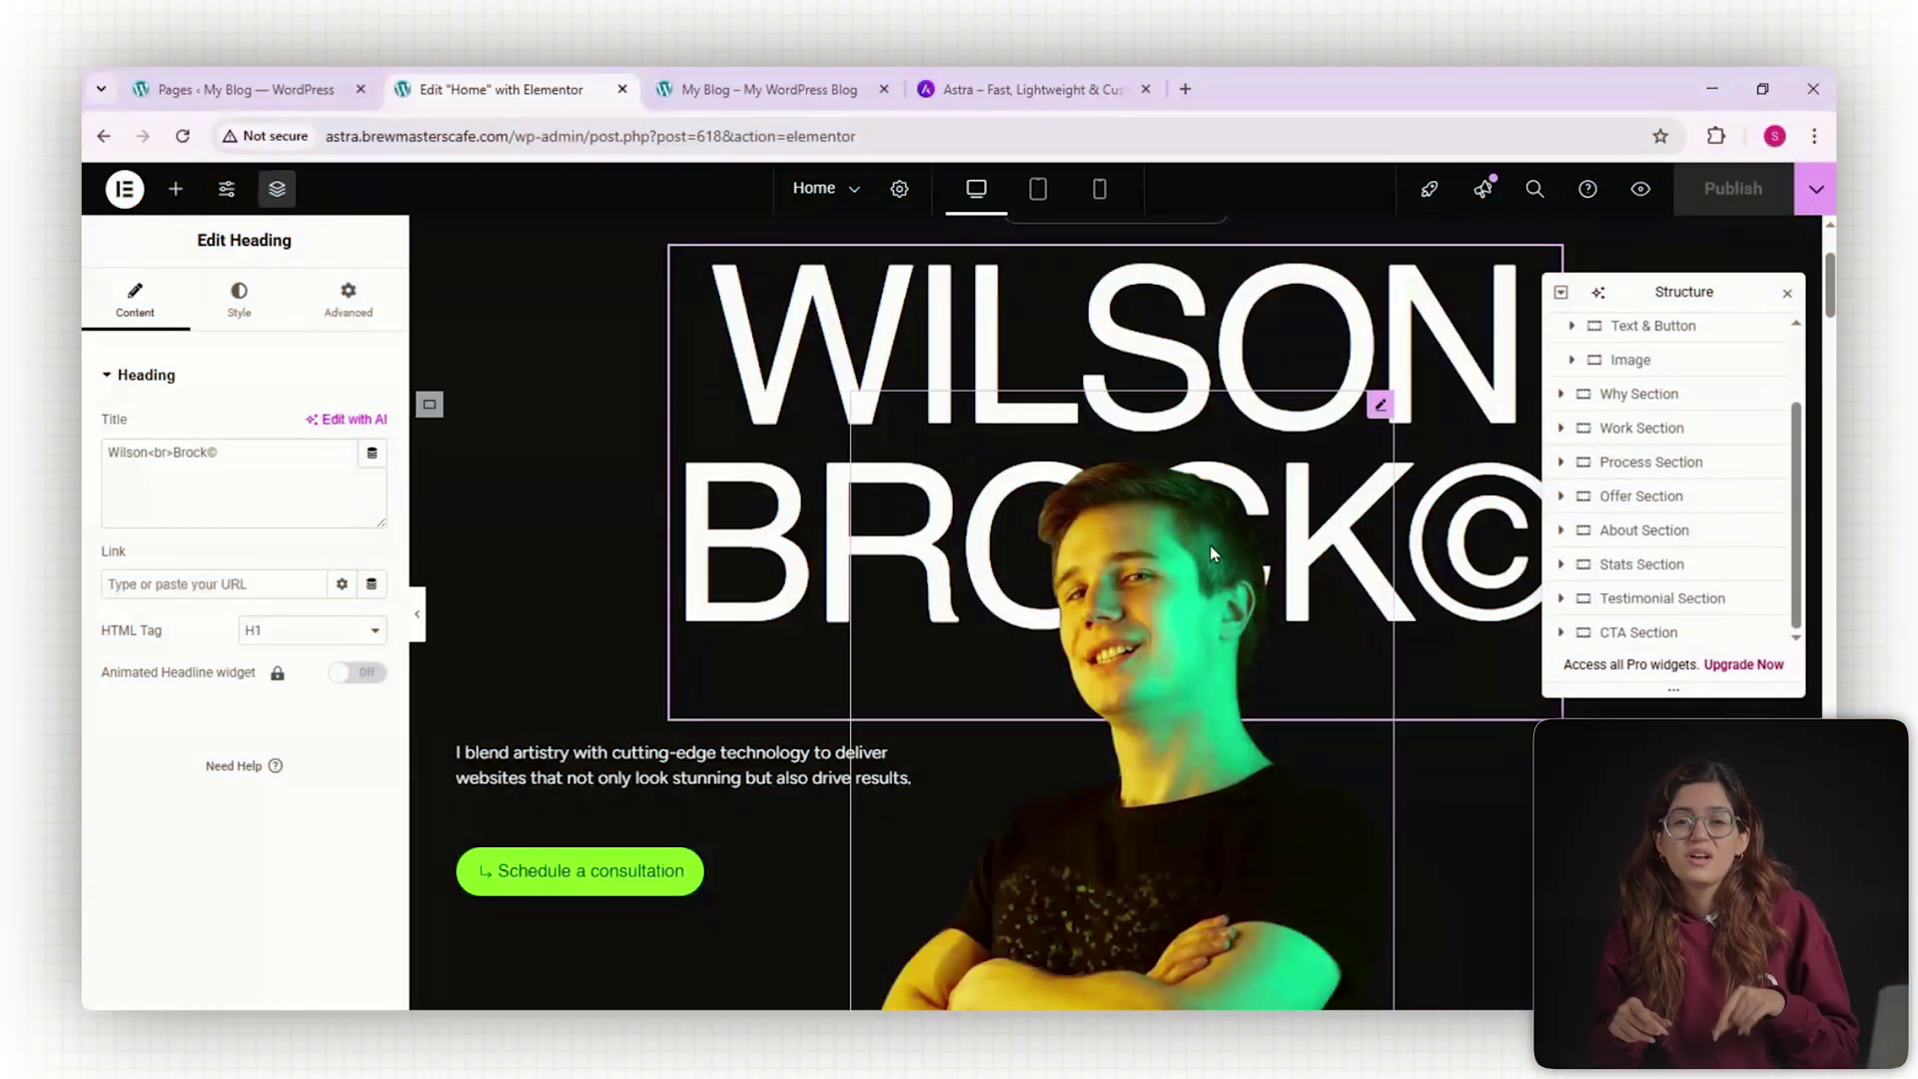
{"action": "scroll", "coordinate": [1207, 548], "scroll_direction": "down", "scroll_amount": 1}
{"action": "scroll", "coordinate": [1207, 547], "scroll_direction": "down", "scroll_amount": 1}
{"action": "left_click", "coordinate": [1179, 521]}
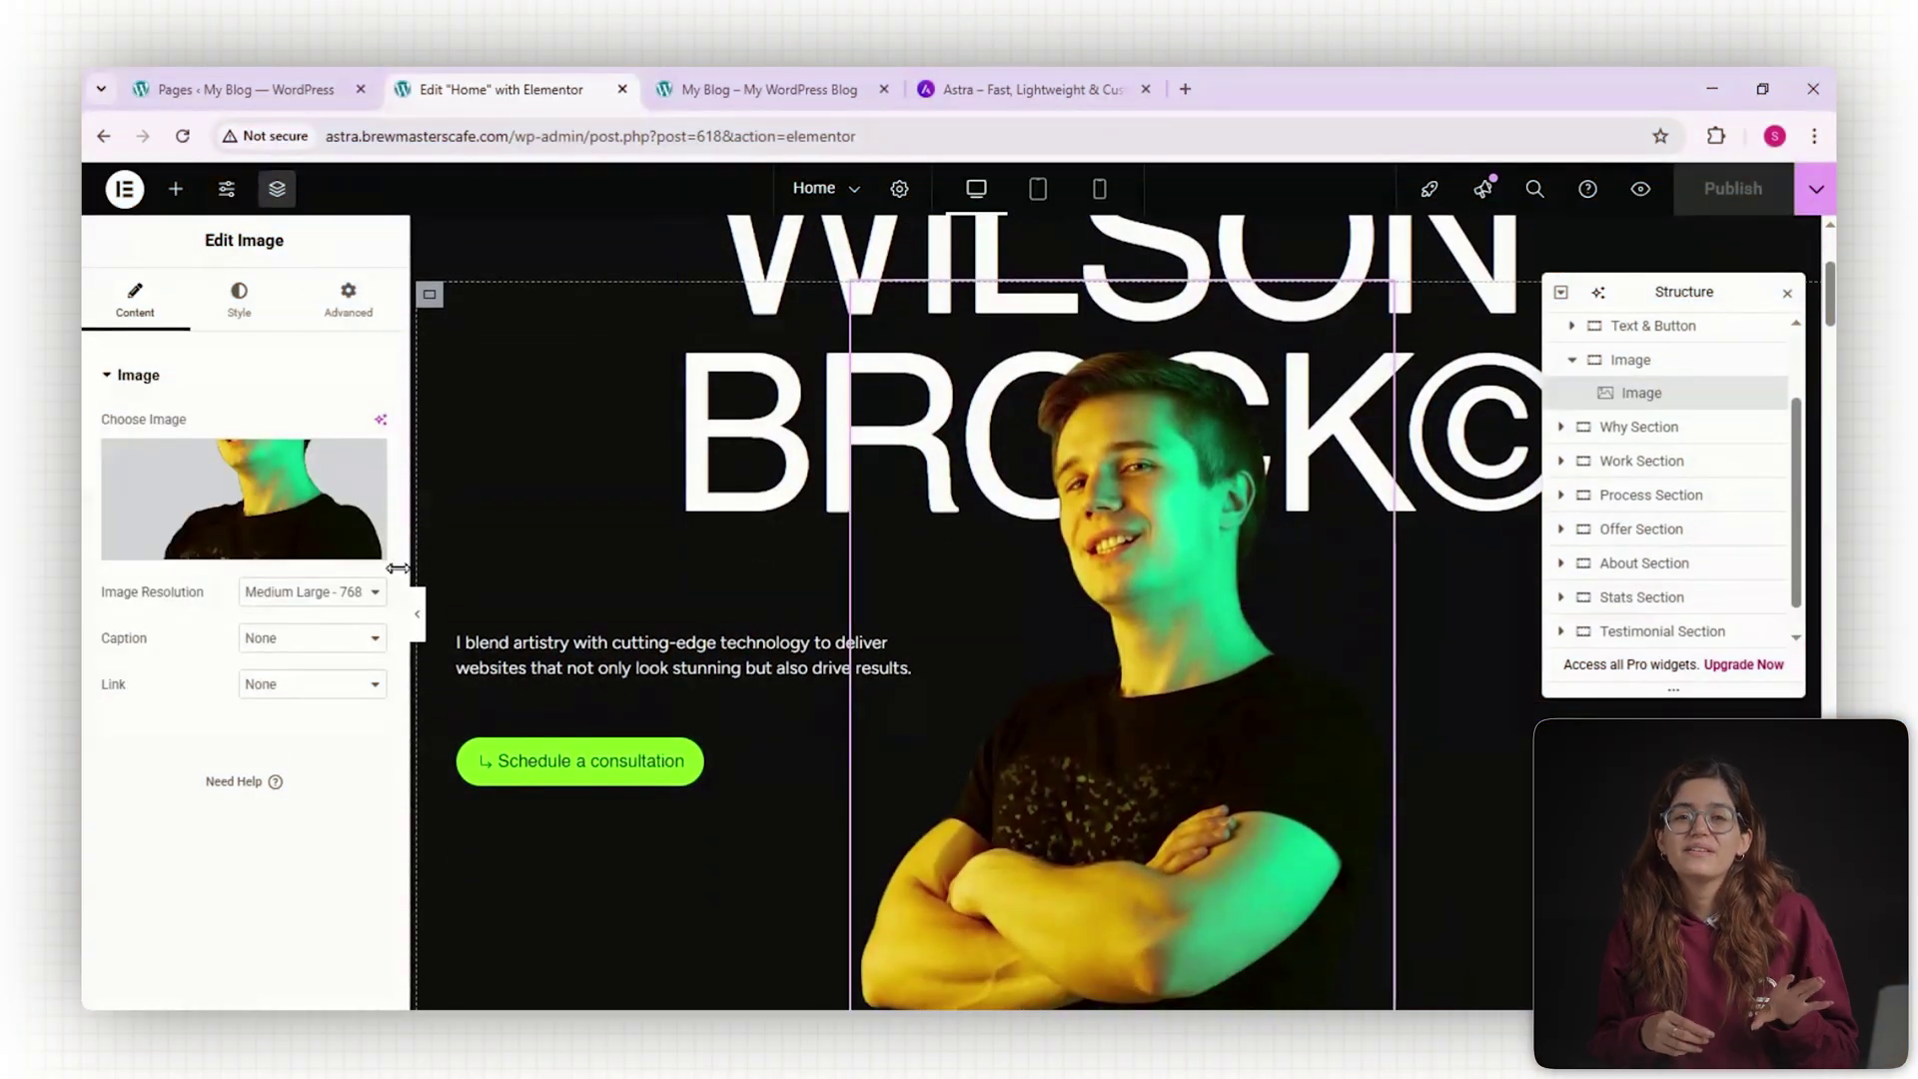
{"action": "left_click", "coordinate": [243, 483]}
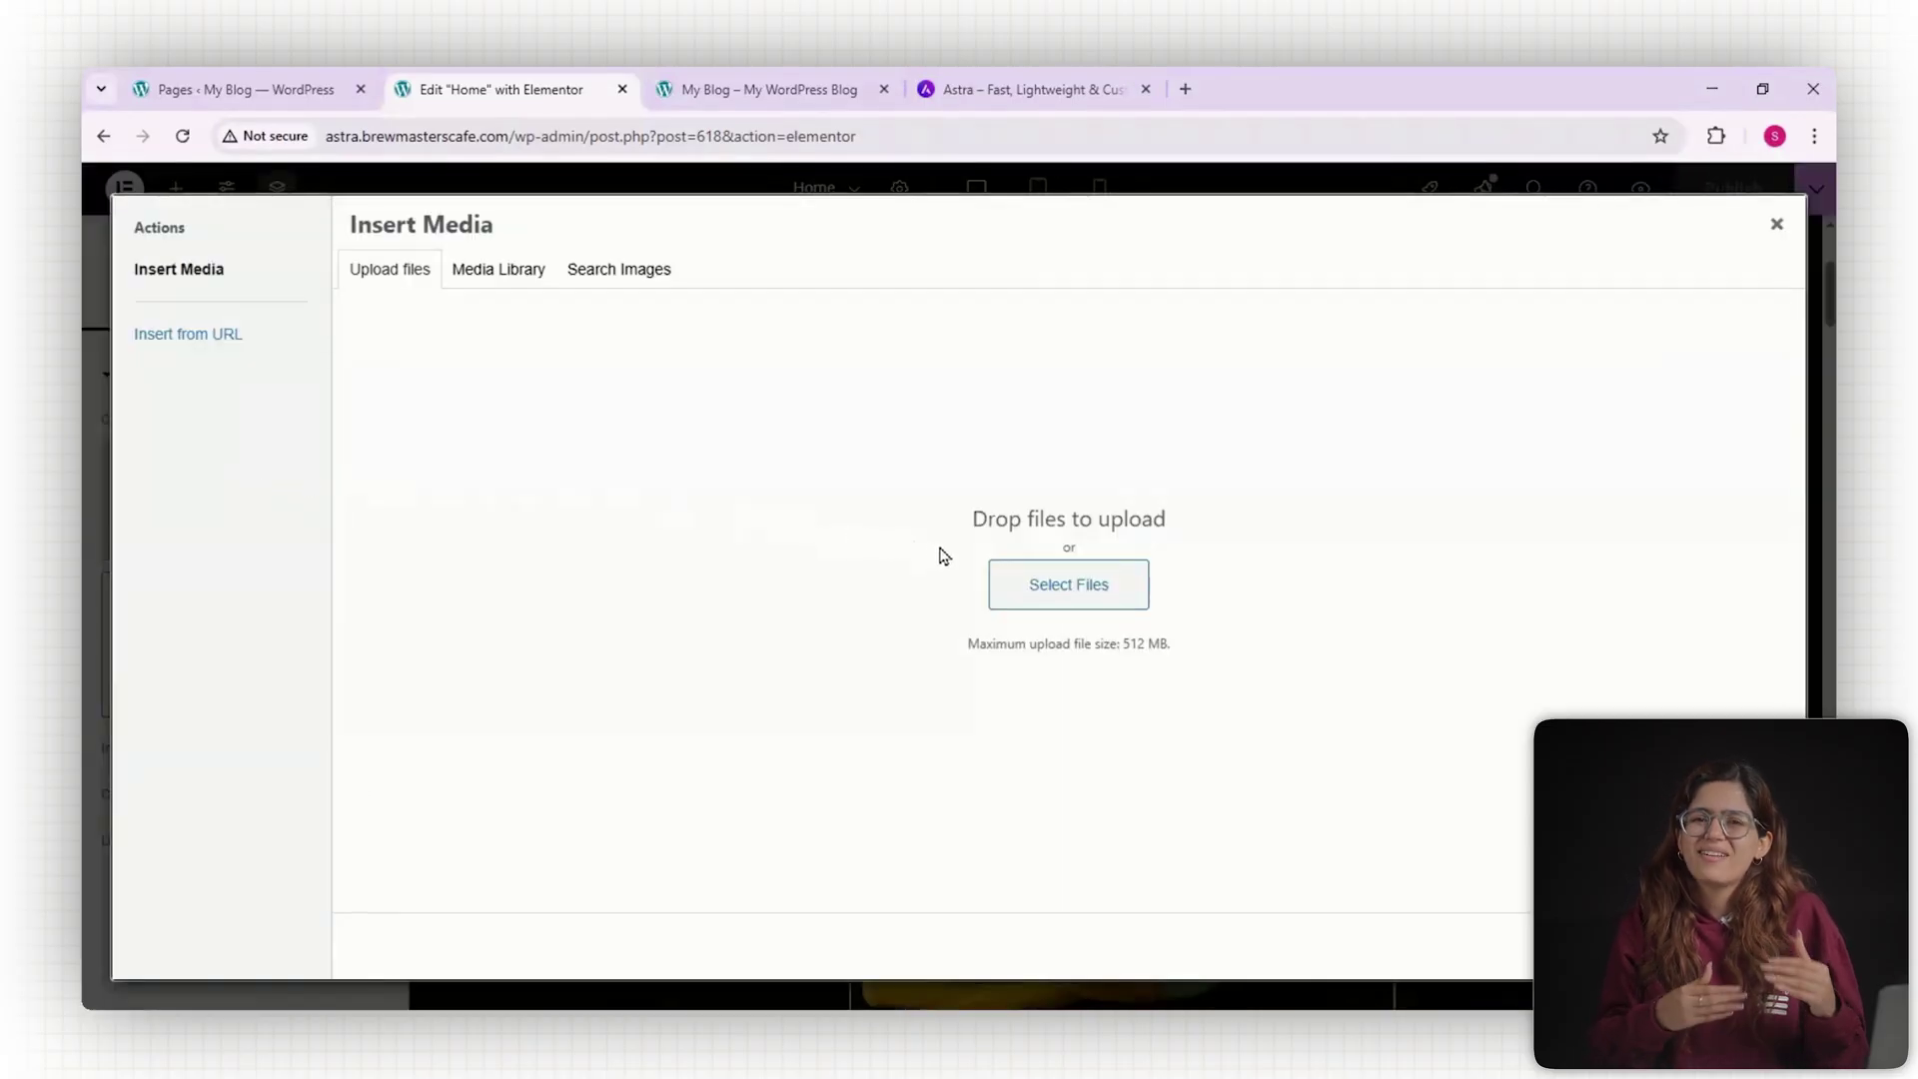
Dismiss the media picker and replace the CTA button label with the café's enquiry e-mail address.
{"action": "key", "text": "Escape"}
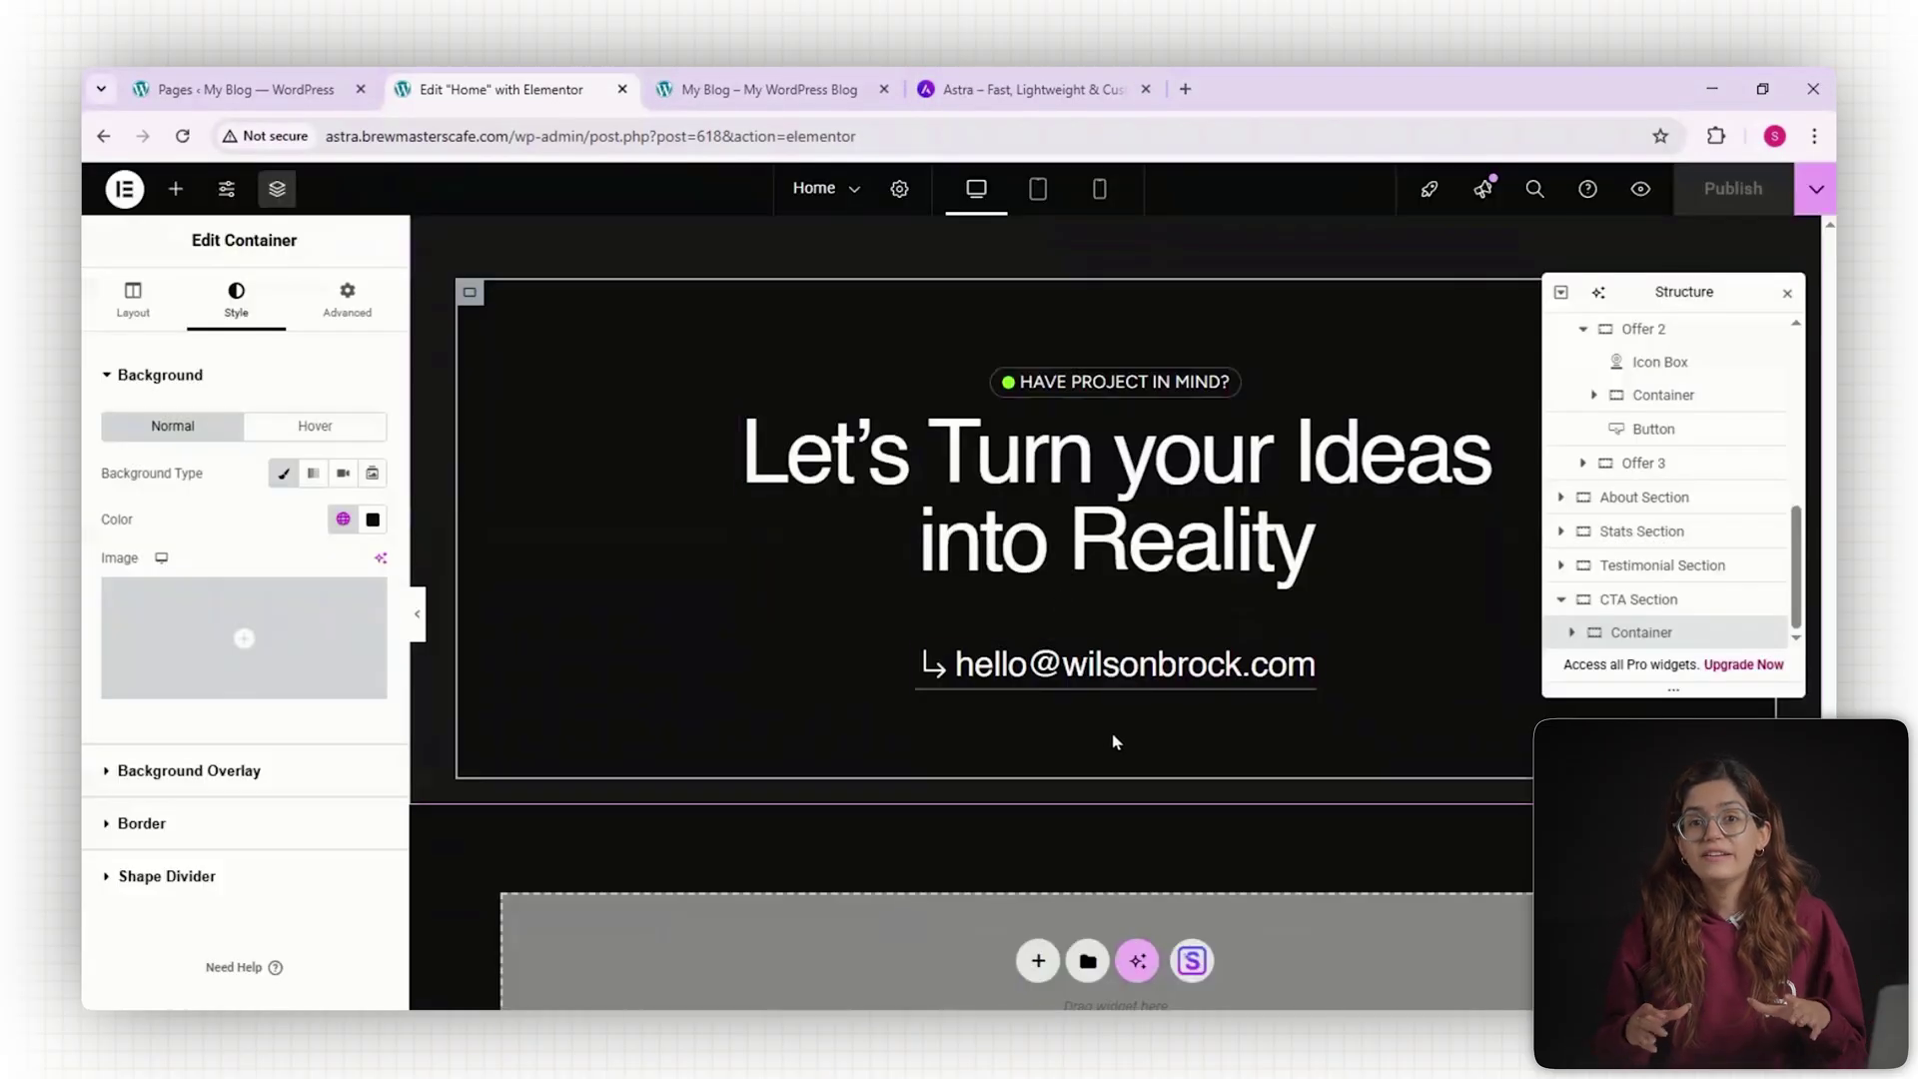
{"action": "left_click", "coordinate": [1081, 679]}
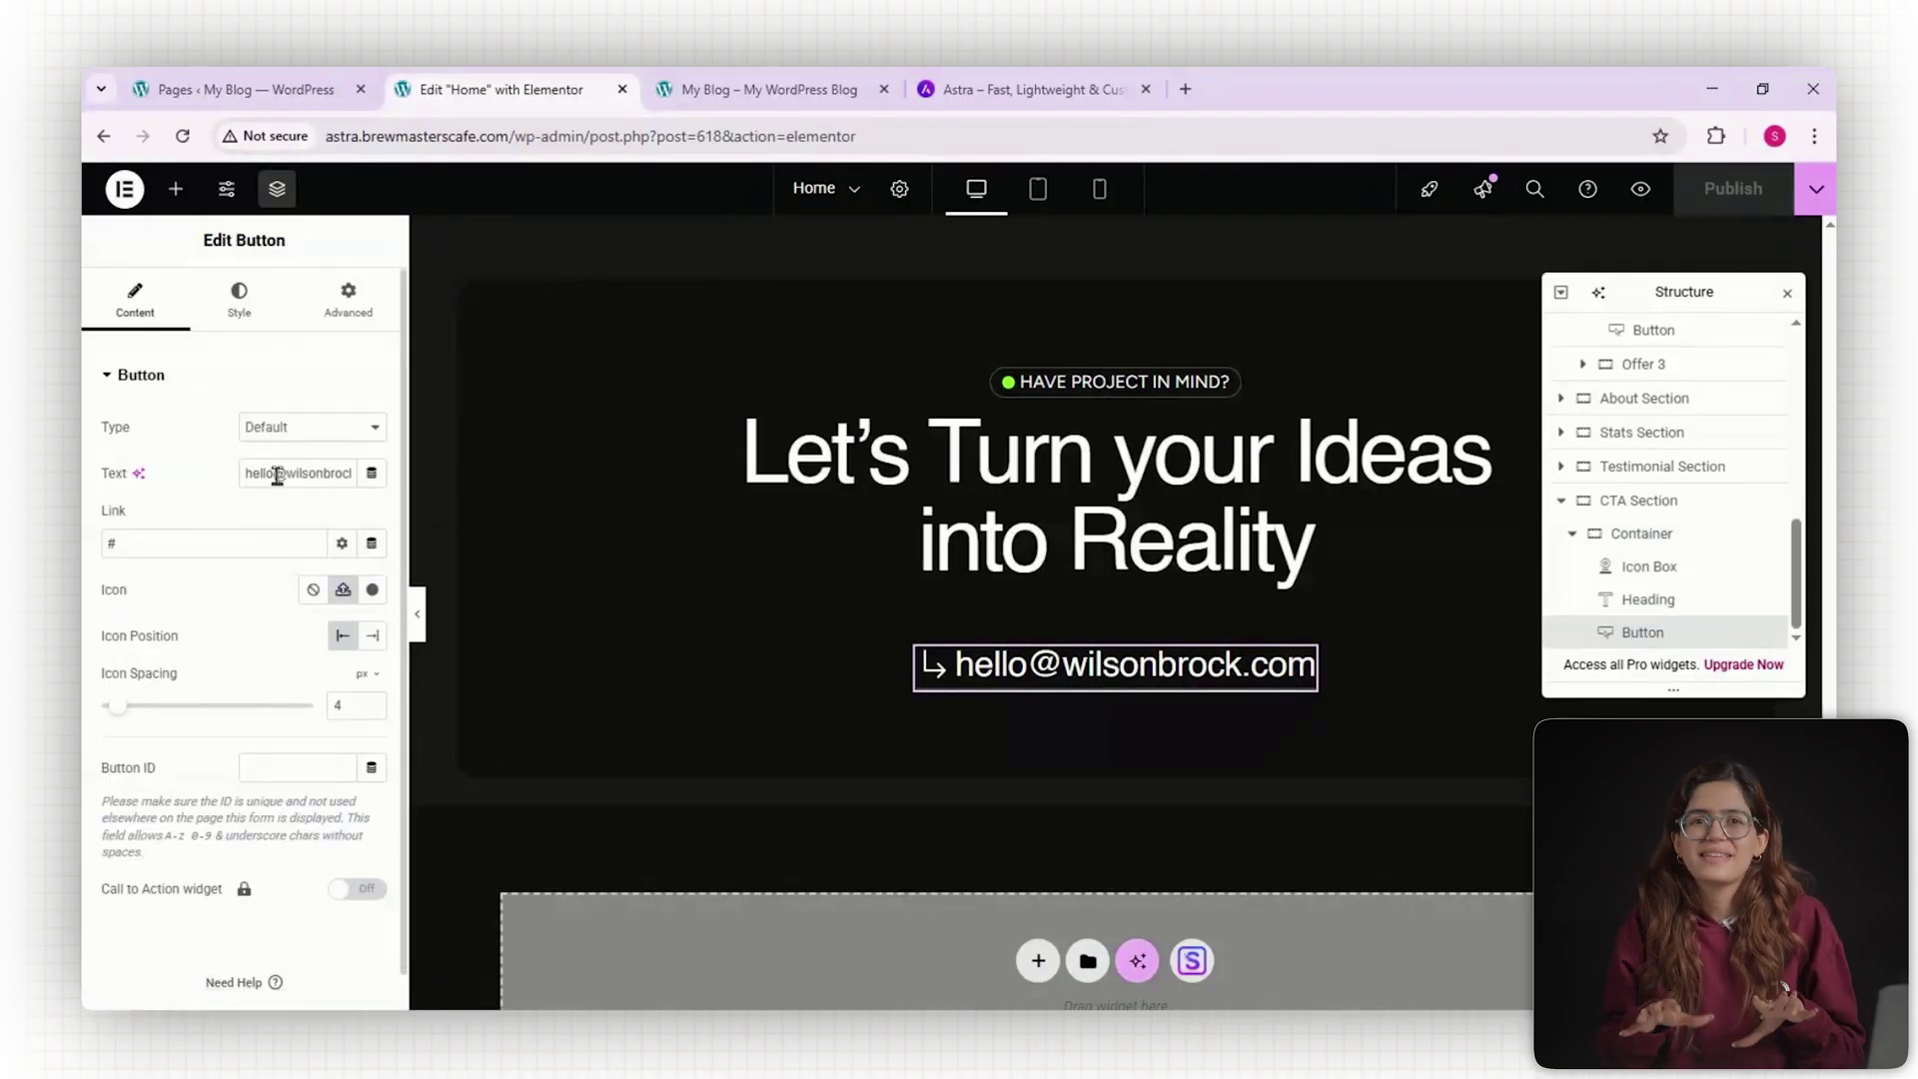
{"action": "triple_click", "coordinate": [323, 476]}
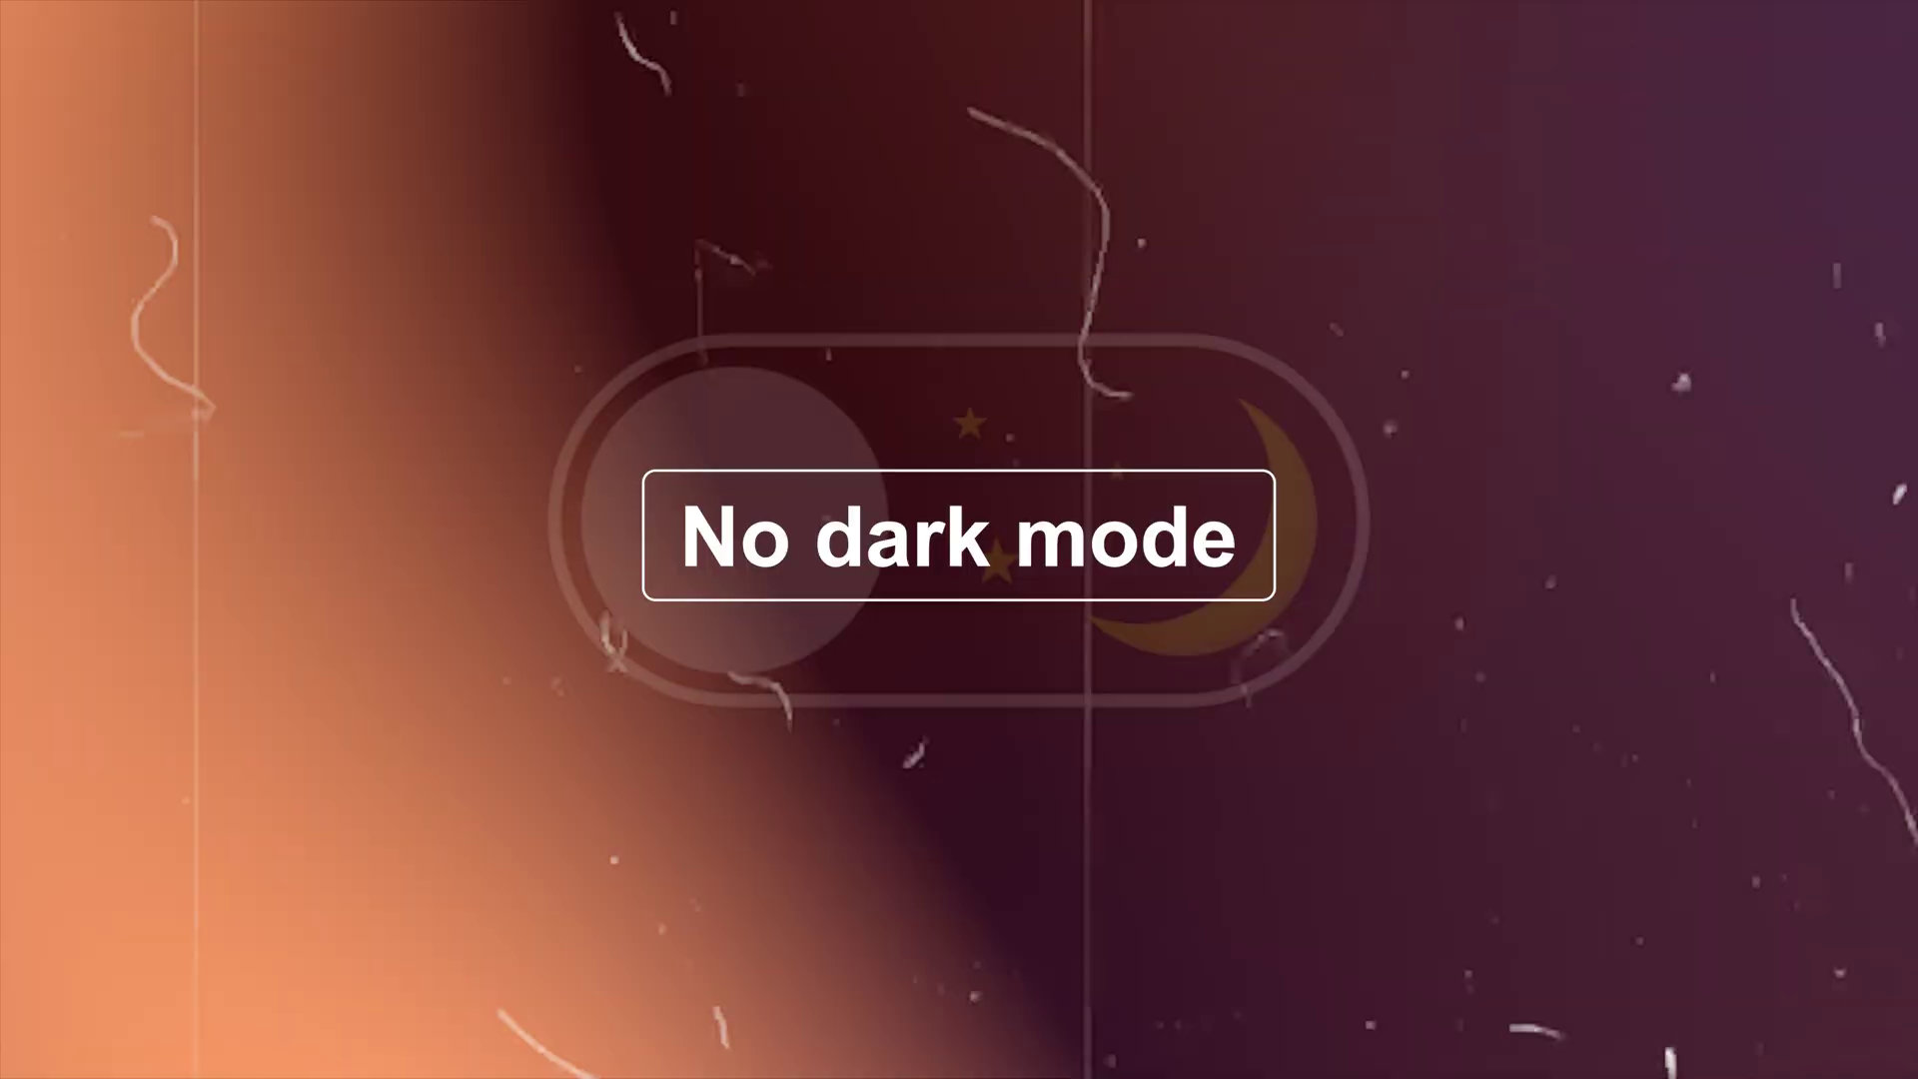
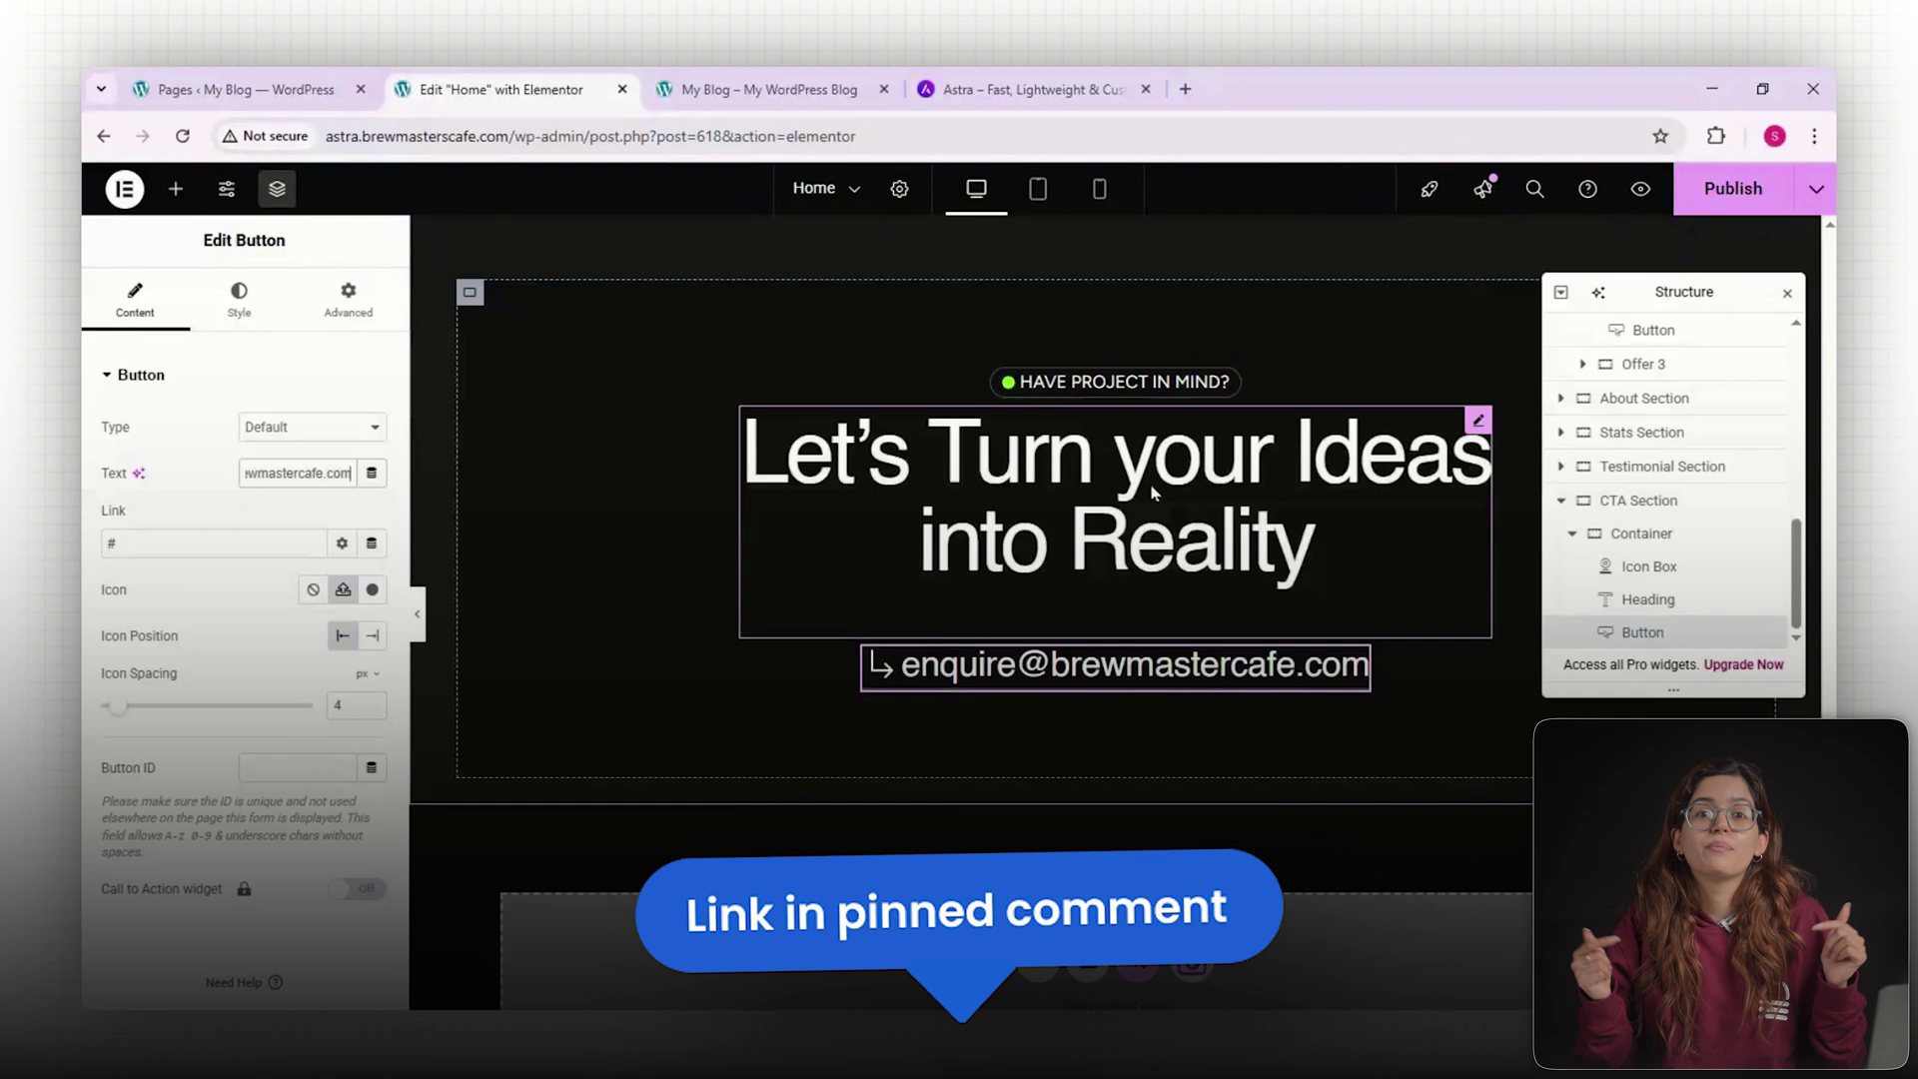
{"action": "left_click", "coordinate": [1061, 385]}
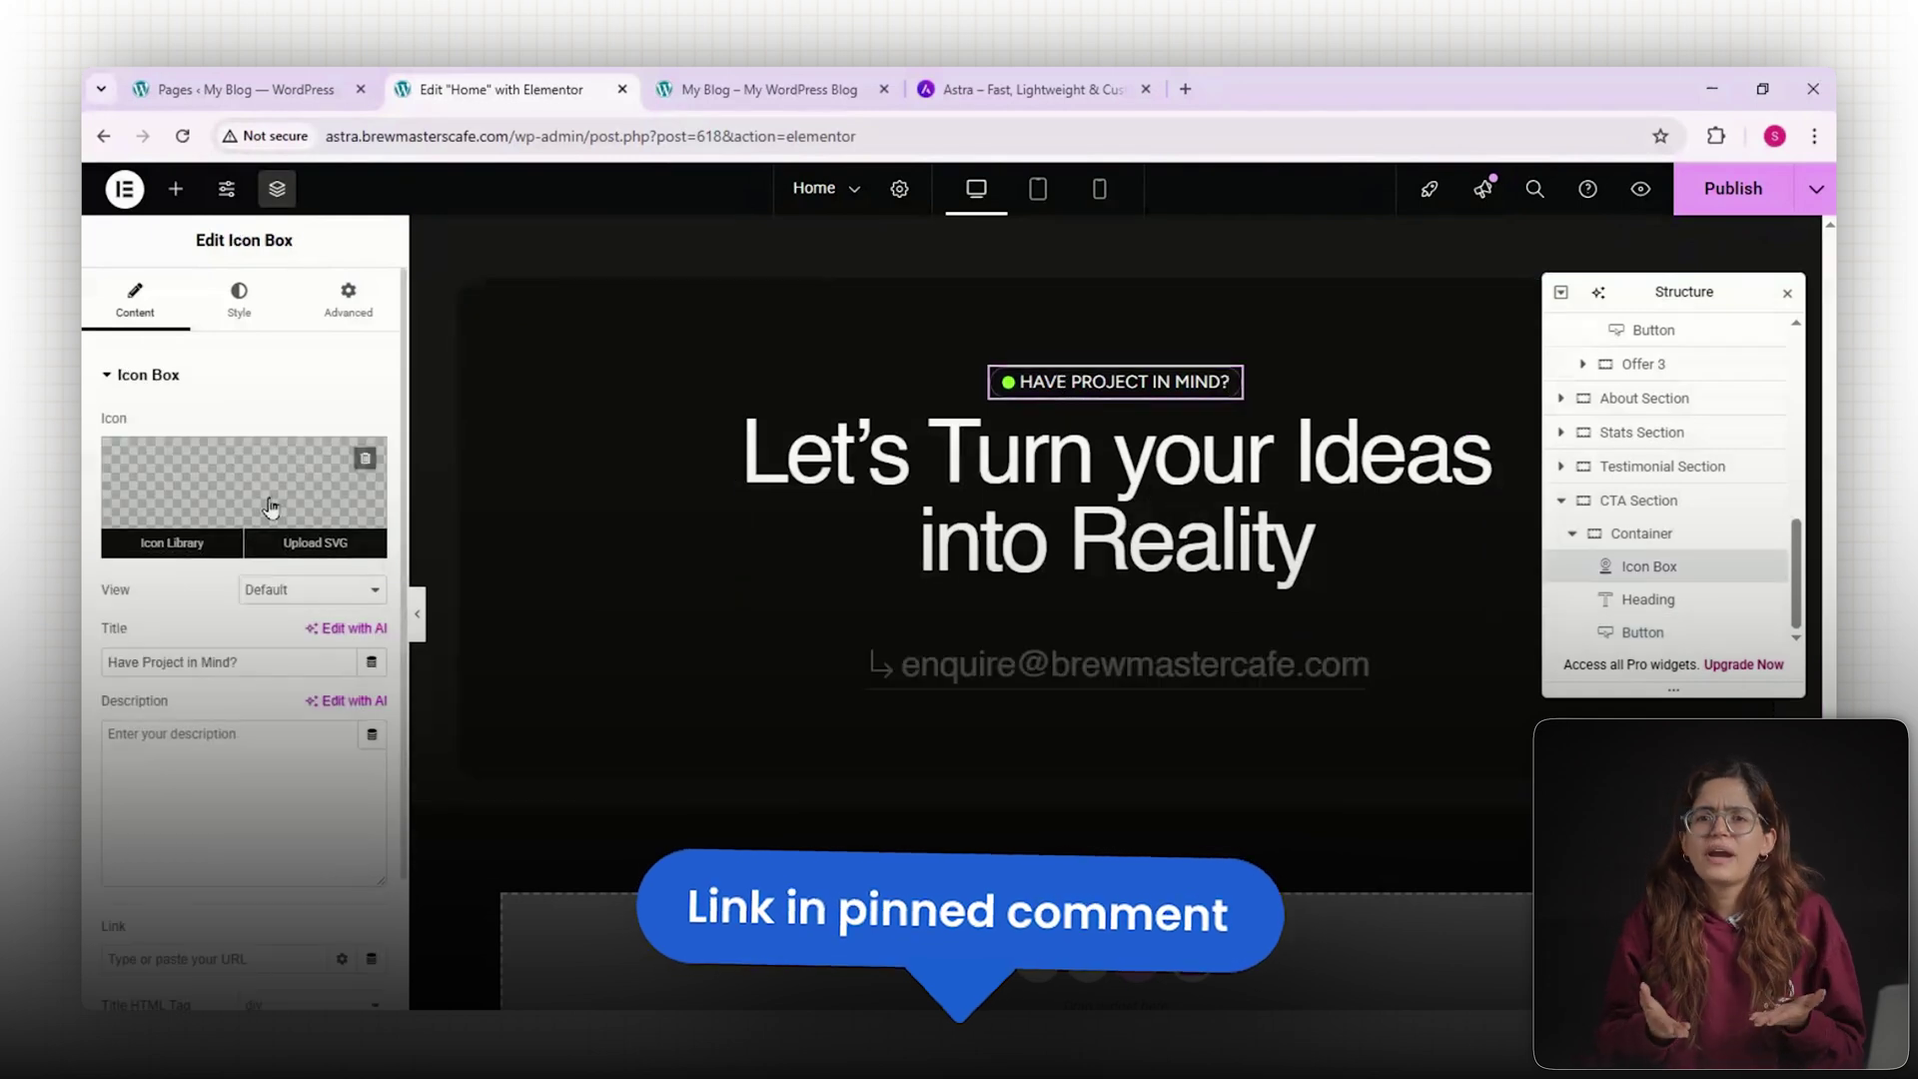